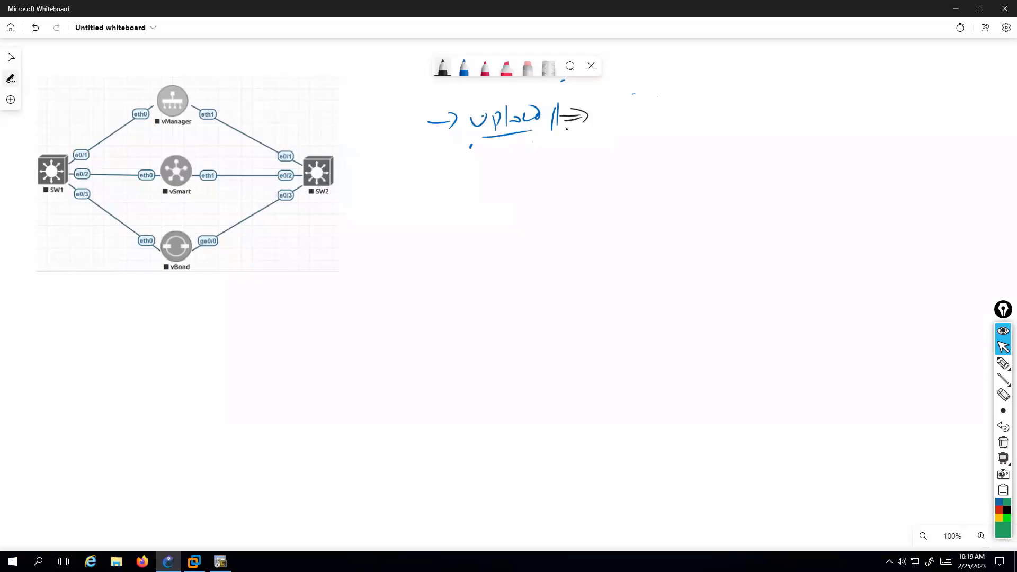
Step: Handwrite 'GNS3' after the upload arrow on the whiteboard, then switch to the server16 remote desktop
mouse_move(616, 96)
left_mouse_down()
mouse_move(602, 125)
mouse_move(617, 125)
left_mouse_up()
left_click_drag(621, 110, 635, 118)
left_click_drag(645, 103, 649, 112)
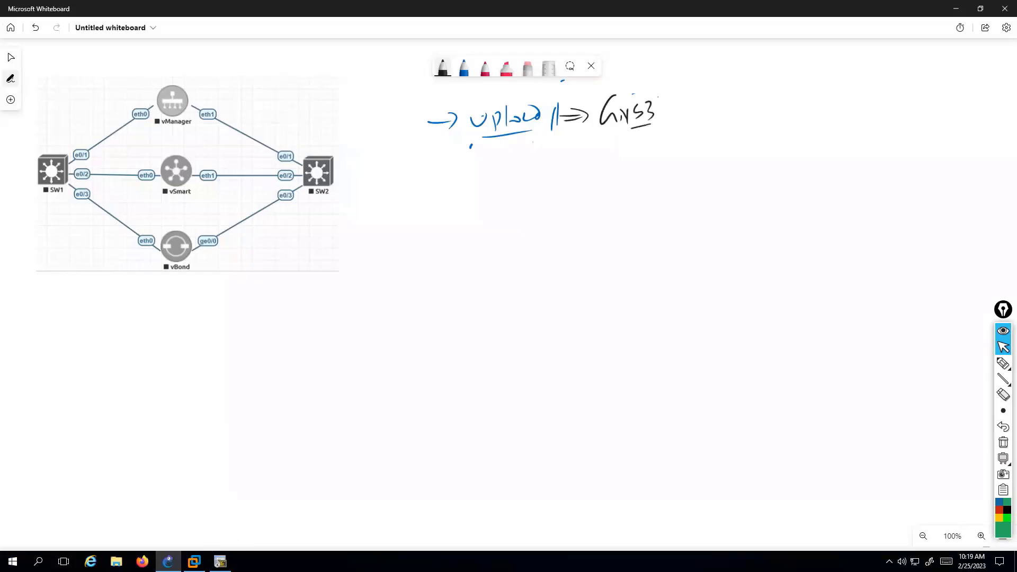
key("alt+Tab")
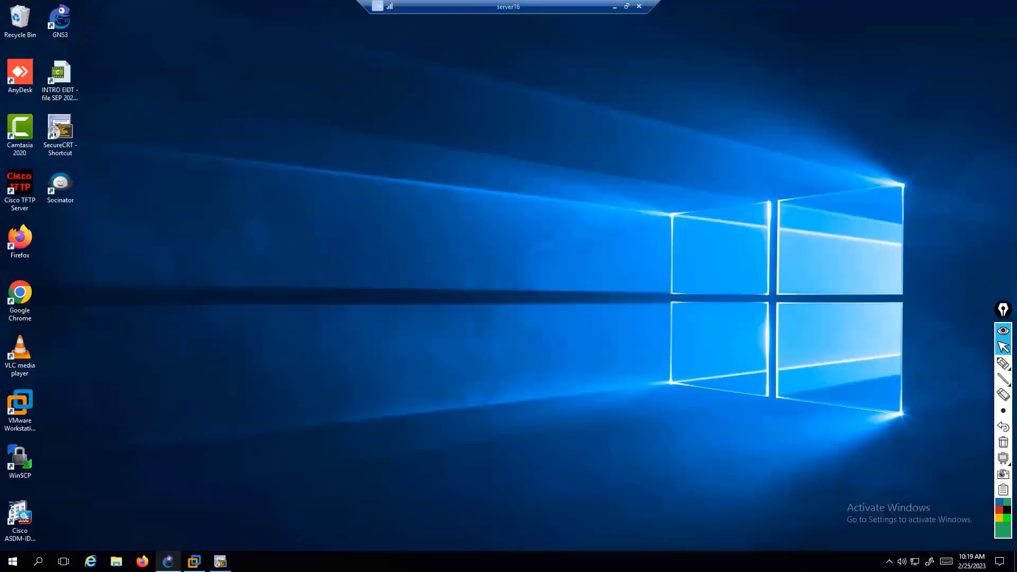
Step: Bring the GNS3 project and GNS3 VM windows forward and underline the SERVER16 server status
left_click(168, 562)
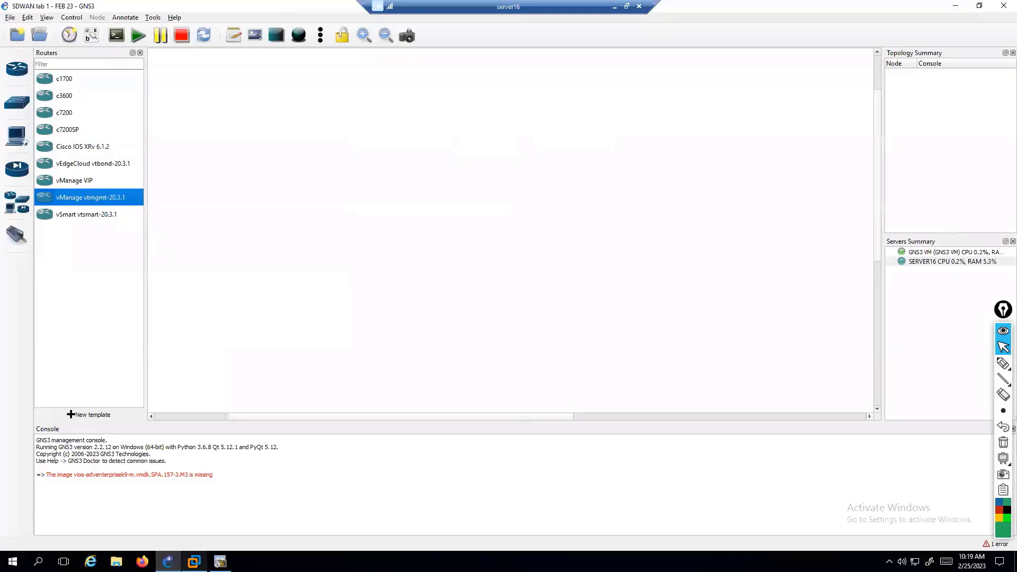
left_click(194, 562)
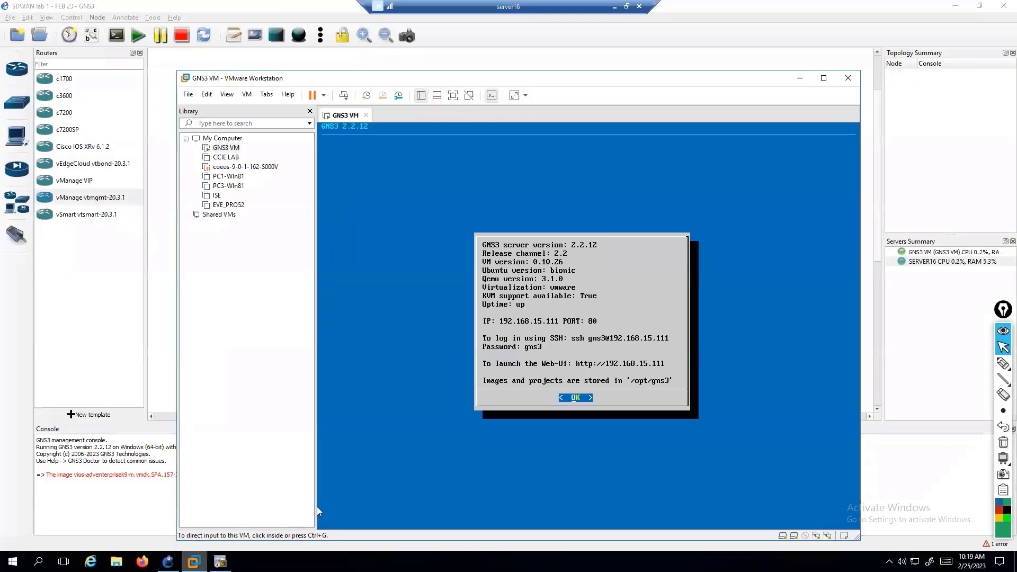
left_click(1003, 362)
left_click_drag(897, 270, 1004, 272)
key("ctrl+shift+7")
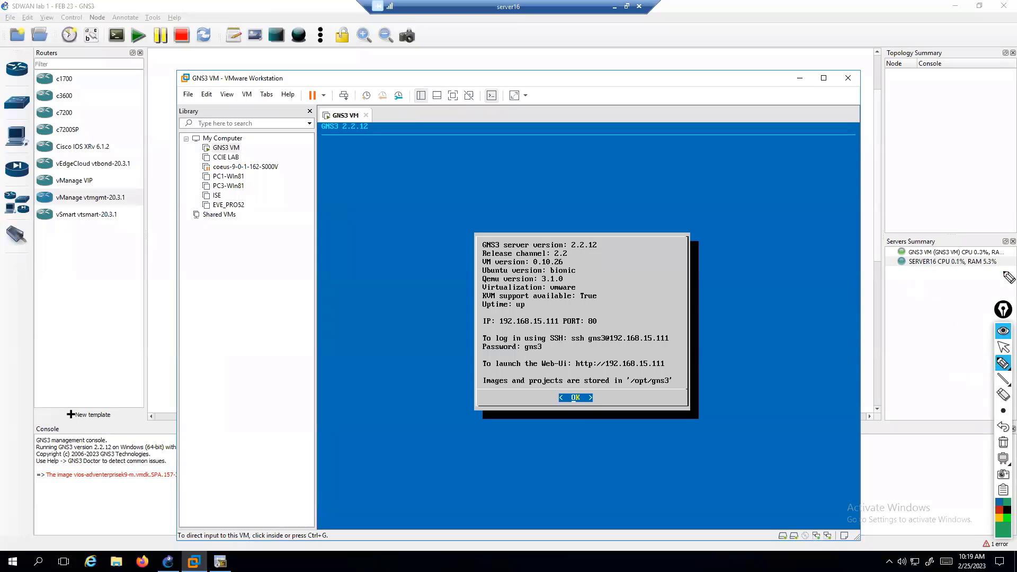
key("ctrl+shift+2")
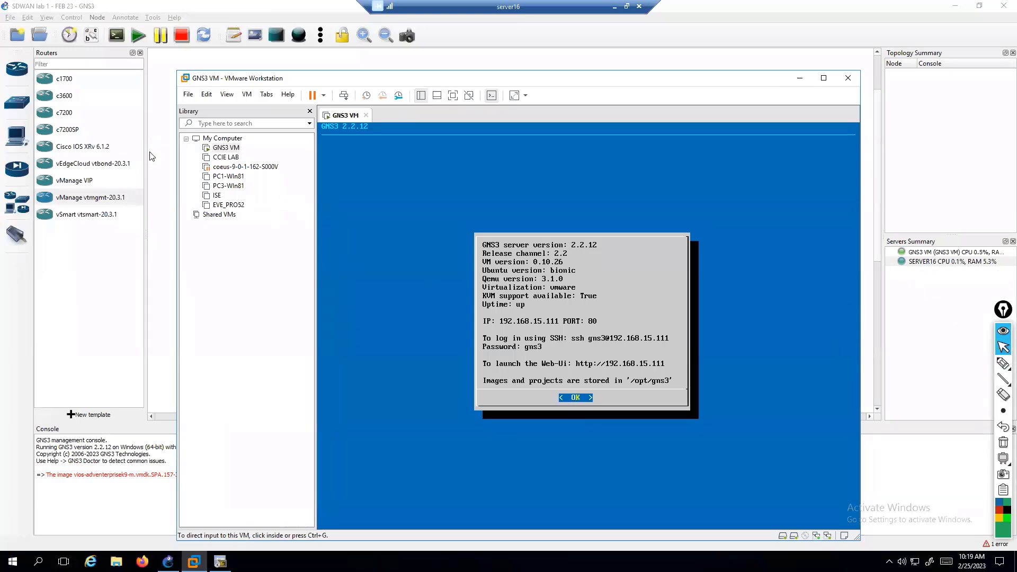
key("alt+Tab")
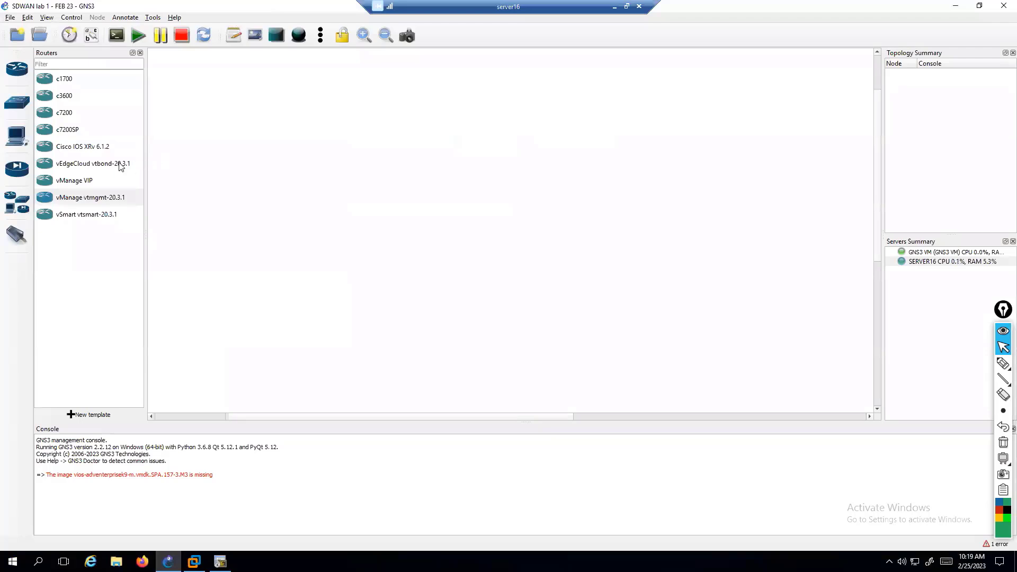
Step: Look over the vEdgeCloud, vManage and vSmart templates in the Routers list
left_click(118, 164)
left_click(97, 216)
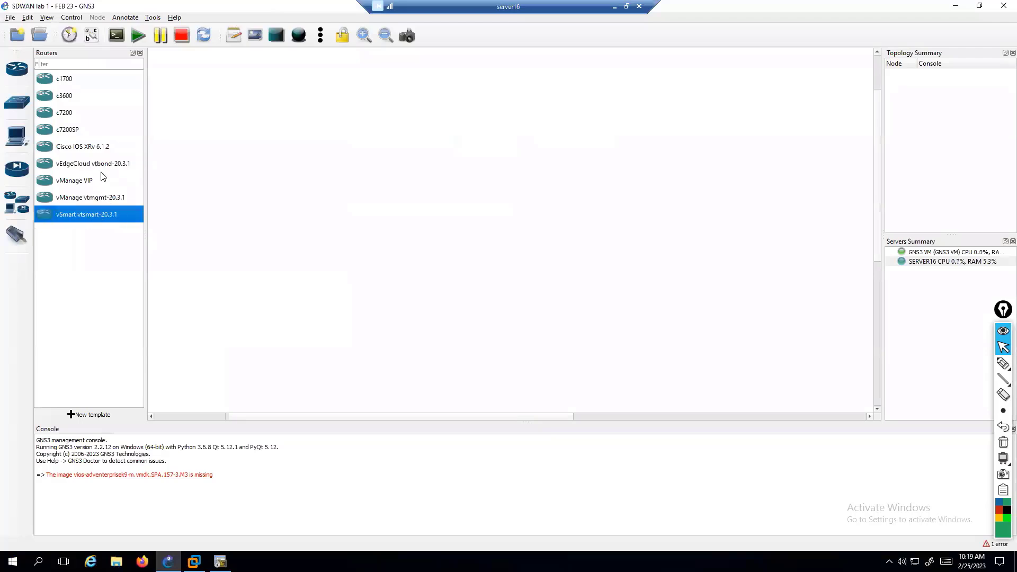
left_click(100, 166)
left_click(97, 200)
left_click(95, 214)
left_click(92, 165)
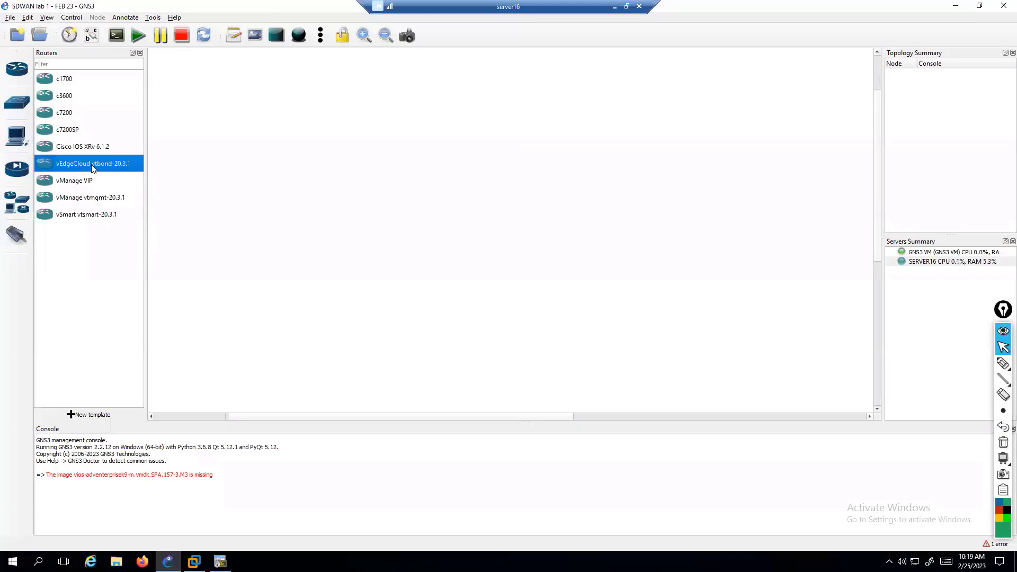
Step: Glance at the GNS3 VM window, then restore the remote desktop session to a window
key("alt+Tab")
key("alt+Tab")
key("alt+Tab")
key("super")
key("super")
key("super")
left_click(339, 394)
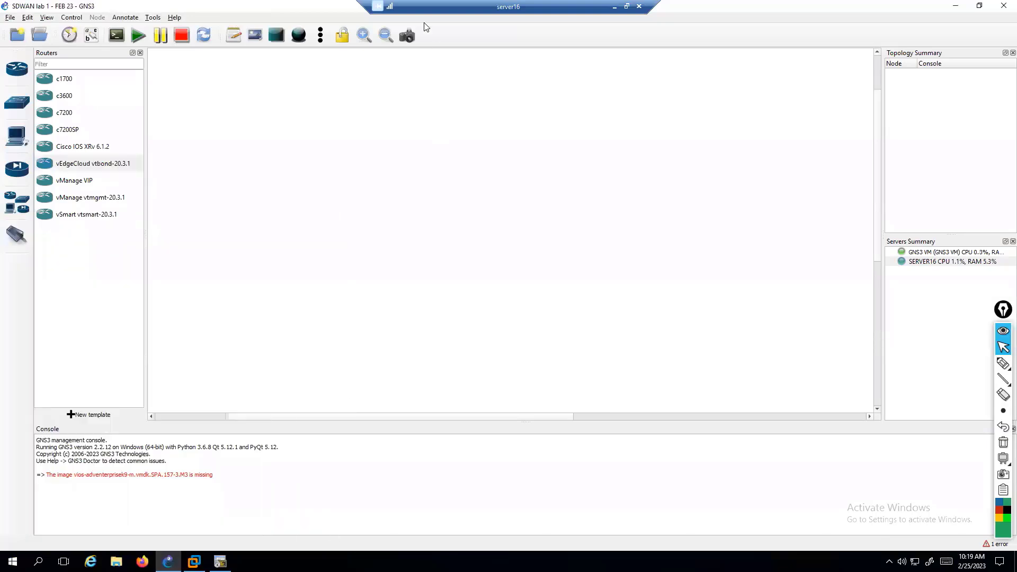
double_click(405, 6)
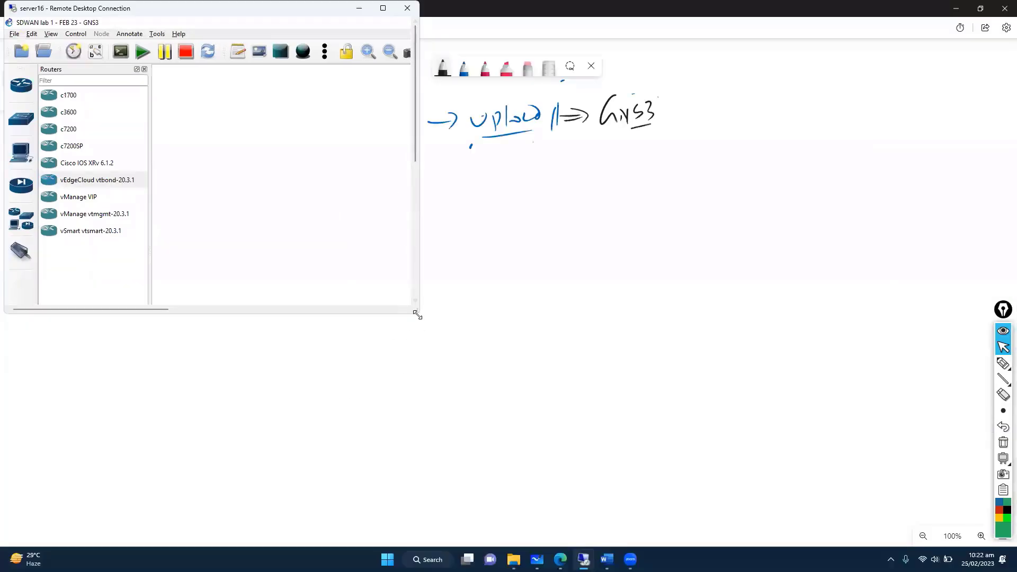
Step: Enlarge the remote window and add vEdgeCloud, vManage and vSmart nodes to the canvas
left_click_drag(418, 315, 996, 526)
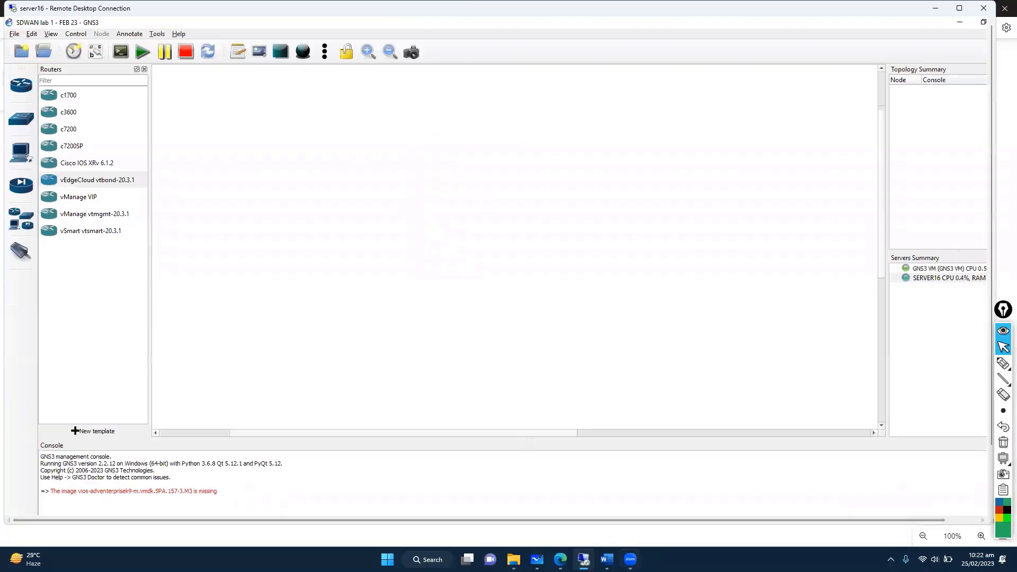
left_click(538, 557)
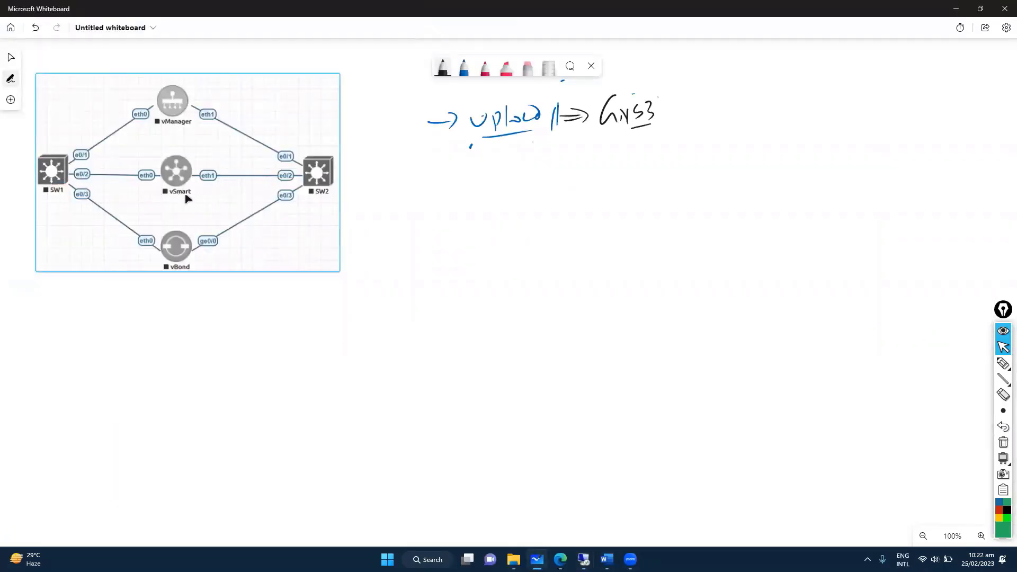
key("alt+Tab")
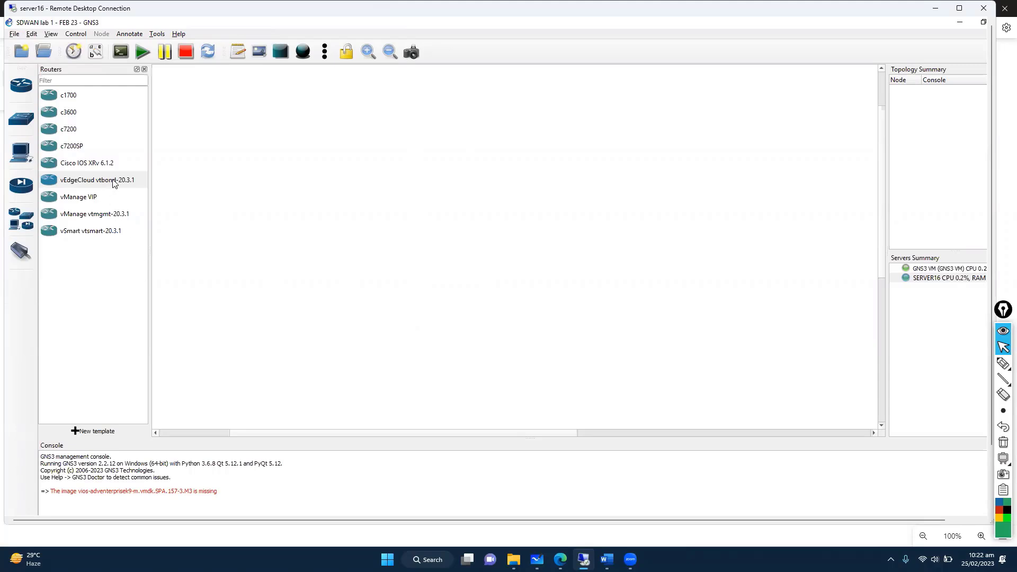
left_click_drag(106, 180, 351, 155)
left_click_drag(112, 216, 339, 230)
left_click_drag(96, 234, 346, 307)
Step: Stack the nodes vertically with vManage on top, vSmart in the middle and vEdgeCloud below
key("alt+Tab")
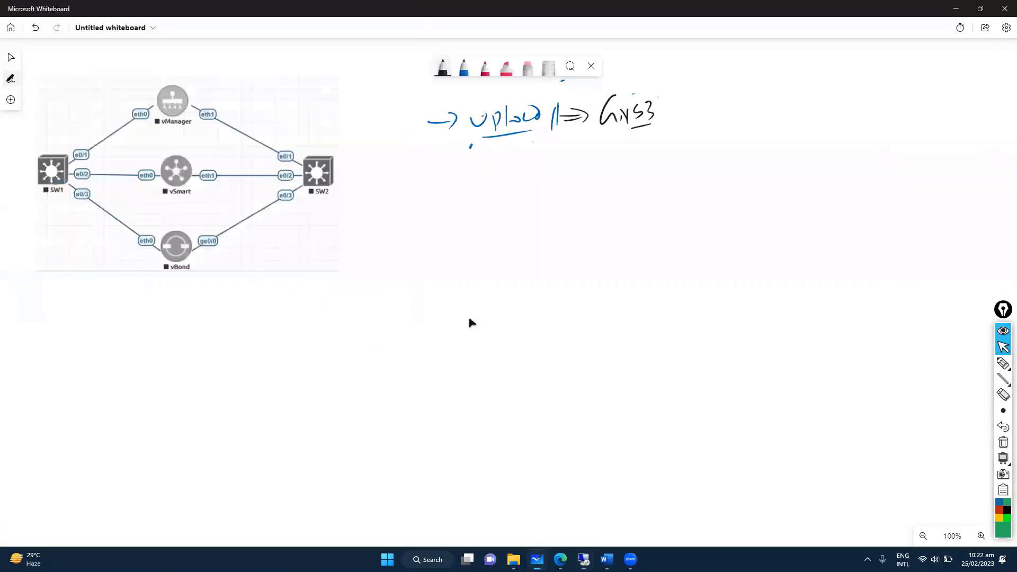
key("alt+Tab")
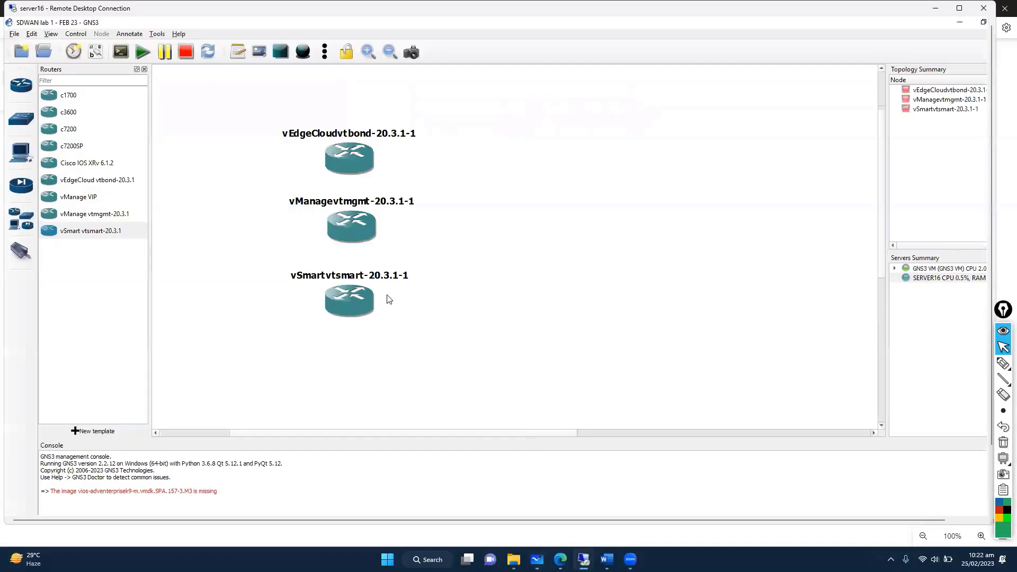
left_click_drag(614, 234, 440, 381)
left_click_drag(356, 241, 386, 174)
left_click_drag(335, 303, 378, 230)
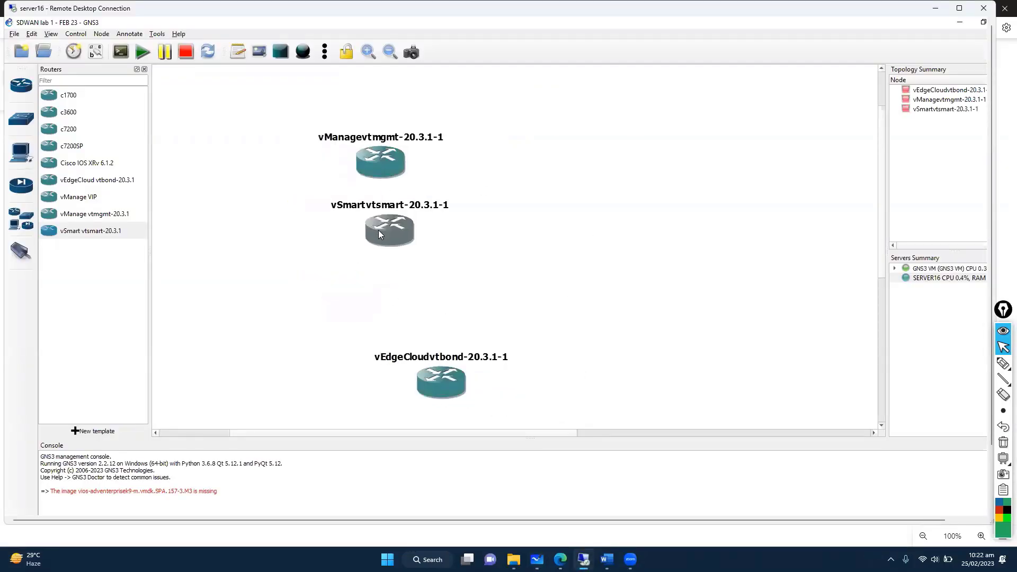
left_click_drag(428, 393, 378, 317)
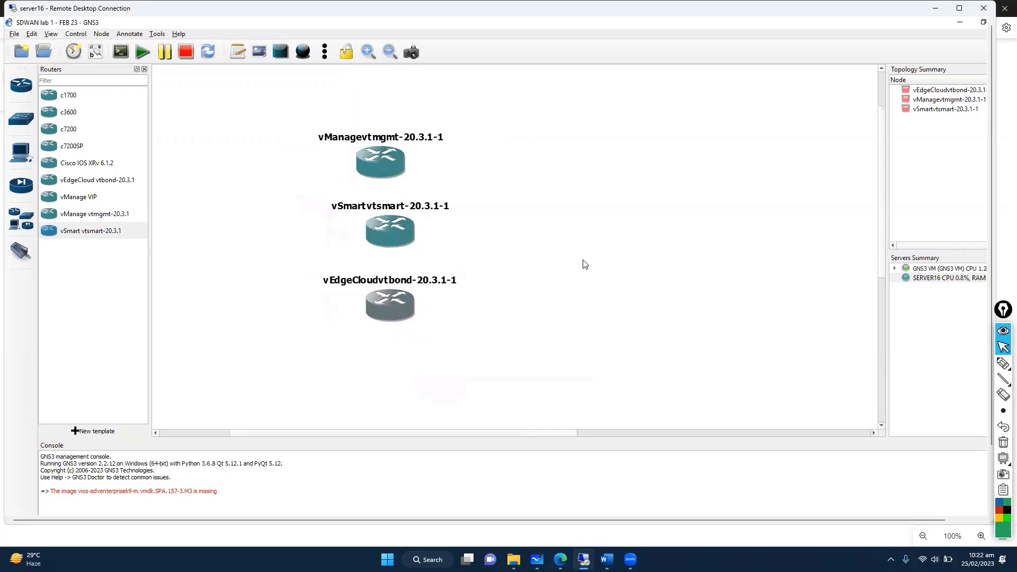
key("alt+Tab")
key("alt+Tab")
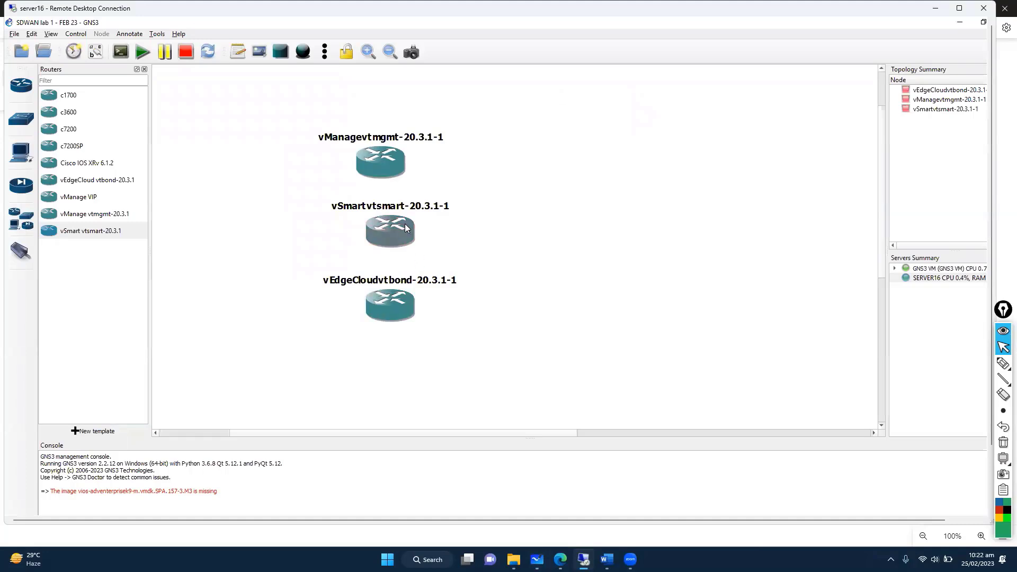
key("alt+Tab")
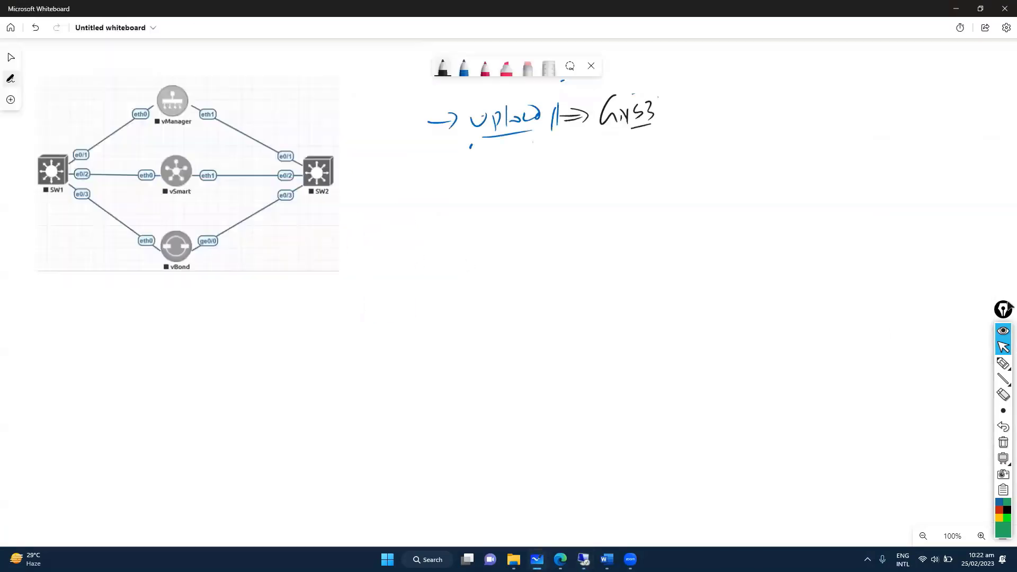
Step: Label vManage's links on the whiteboard as Mgmt and transport VPN 0
left_click(1003, 363)
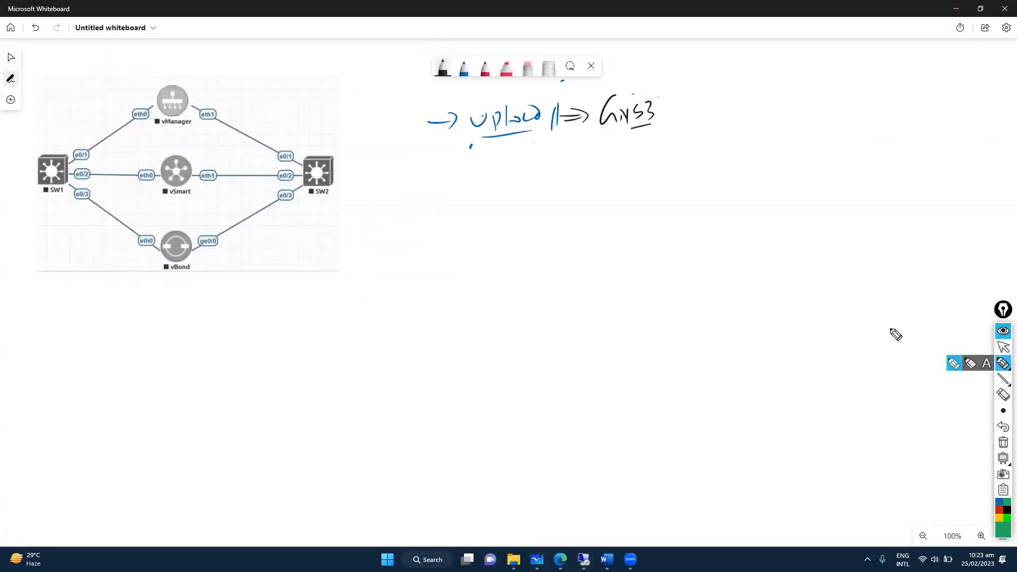
right_click(165, 149)
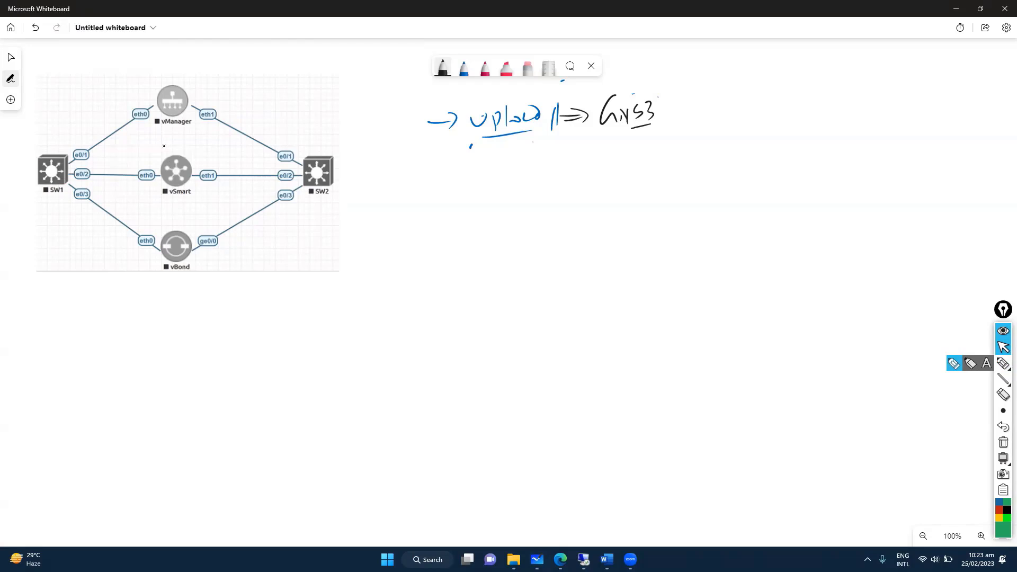
left_click_drag(83, 104, 97, 117)
left_click_drag(100, 100, 104, 126)
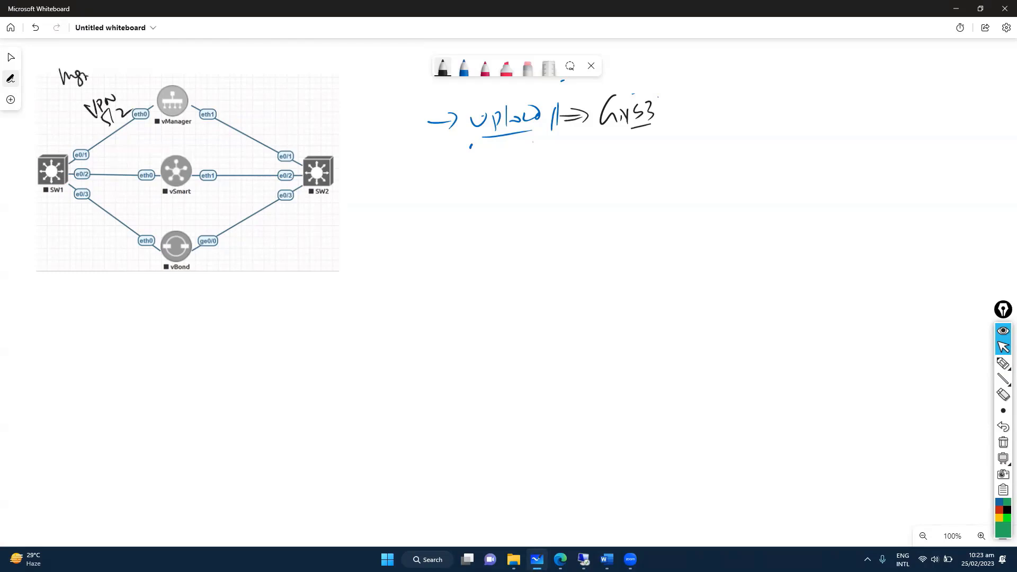
left_click_drag(76, 79, 94, 74)
left_click_drag(98, 67, 109, 69)
left_click_drag(231, 96, 243, 85)
left_click_drag(247, 88, 260, 89)
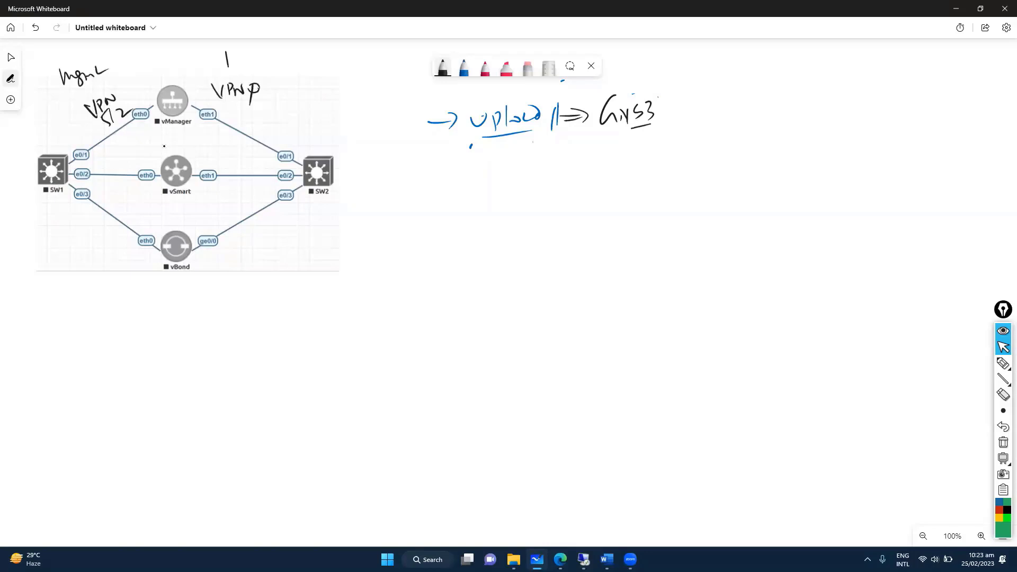
mouse_move(224, 55)
left_mouse_down()
mouse_move(261, 64)
mouse_move(315, 54)
left_mouse_up()
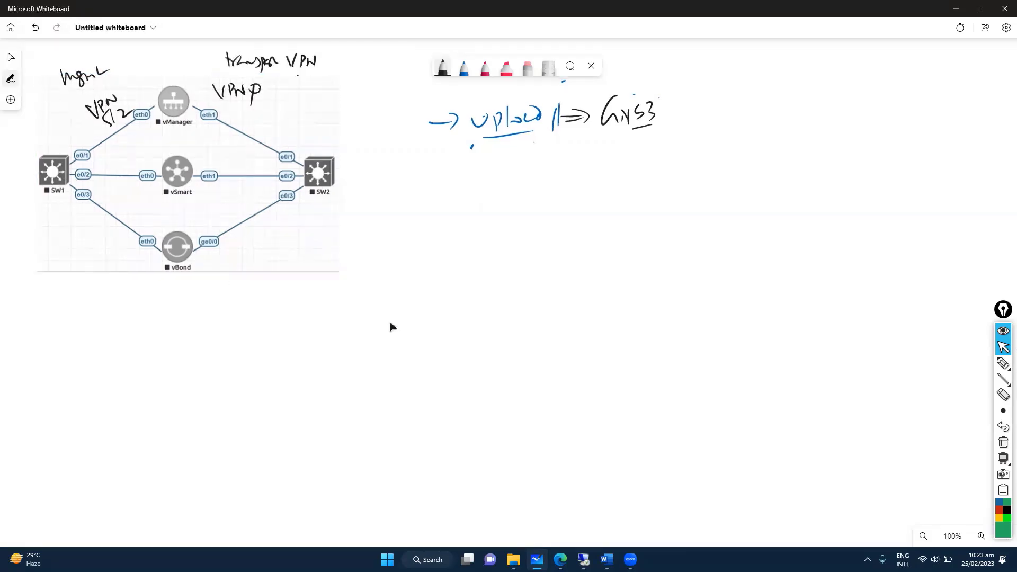
Step: Circle the SW2 switch in the whiteboard diagram
left_click(1004, 365)
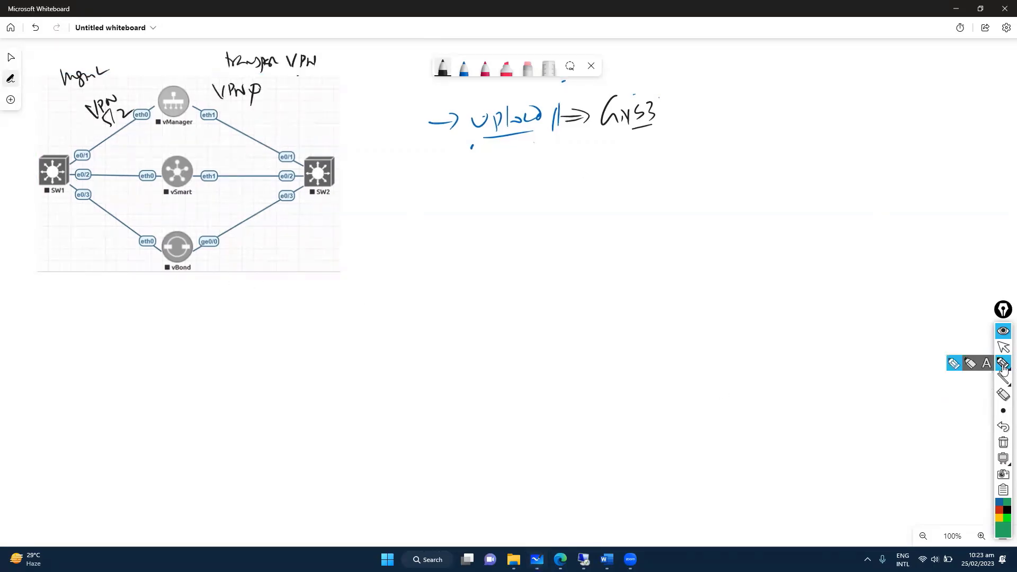
right_click(326, 167)
mouse_move(305, 205)
left_mouse_down()
mouse_move(335, 174)
mouse_move(305, 201)
left_mouse_up()
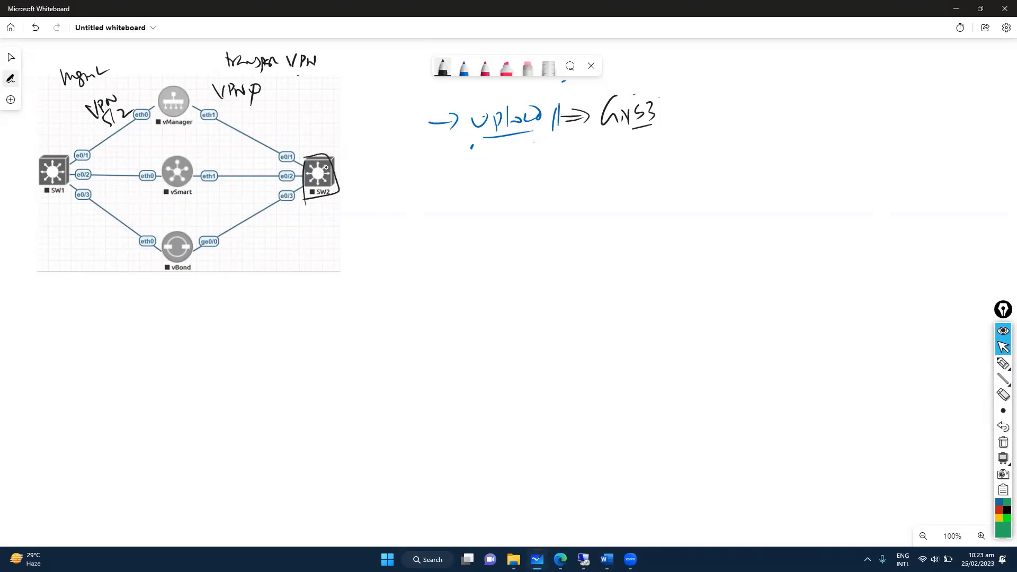
Step: Write and circle 'IOS | IOU' after GNS3, then return to the GNS3 session
left_click_drag(666, 105, 659, 133)
mouse_move(691, 105)
left_mouse_down()
mouse_move(692, 124)
mouse_move(696, 105)
left_mouse_up()
left_click_drag(681, 126, 700, 125)
mouse_move(729, 104)
left_mouse_down()
mouse_move(729, 127)
mouse_move(748, 127)
left_mouse_up()
left_click_drag(743, 108, 754, 106)
left_click_drag(741, 128, 764, 118)
left_click_drag(778, 112, 776, 114)
mouse_move(763, 86)
left_mouse_down()
mouse_move(792, 135)
mouse_move(736, 137)
left_mouse_up()
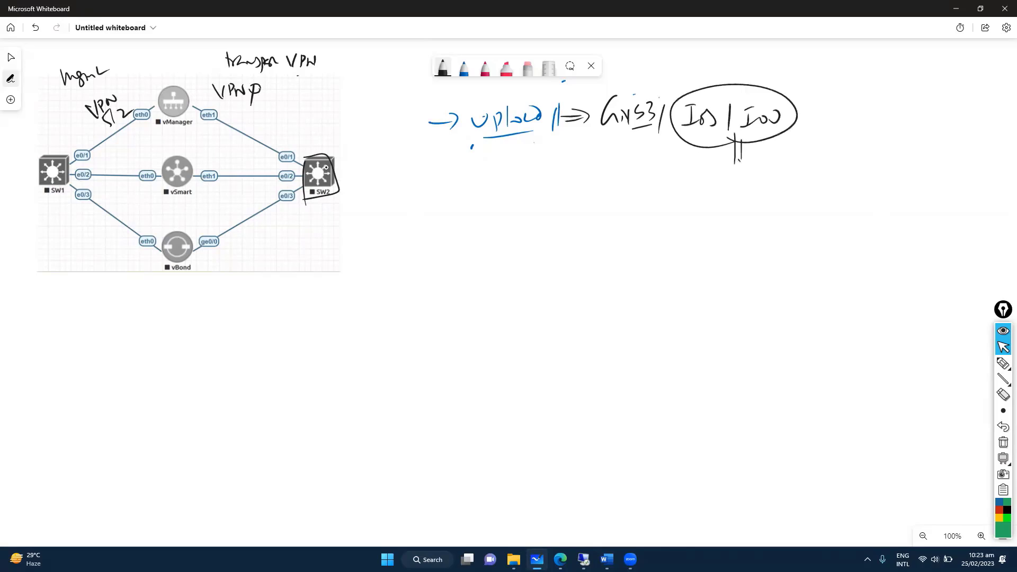
key("alt+Tab")
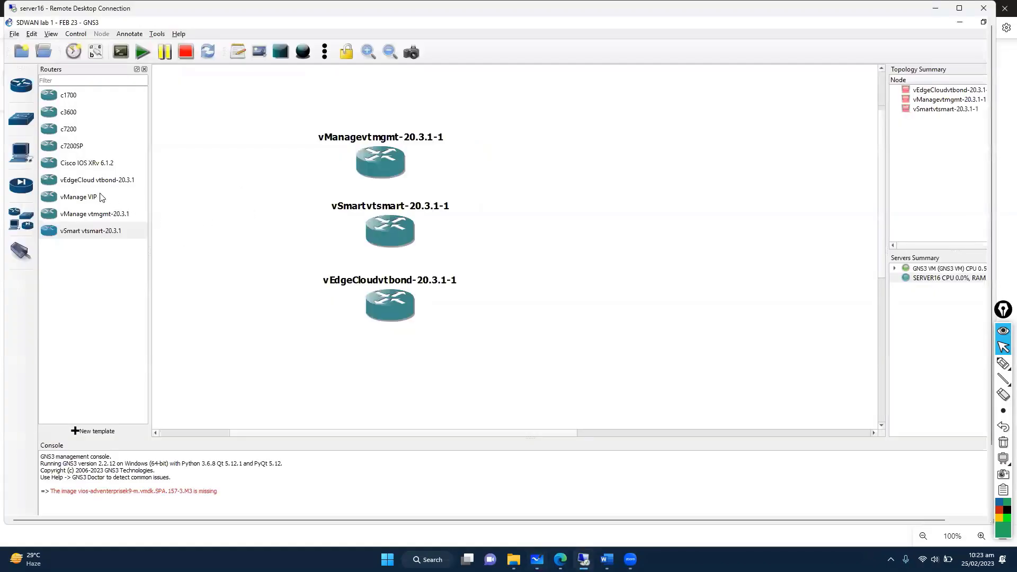
Step: Browse the security, end device and all-device template lists
left_click(14, 189)
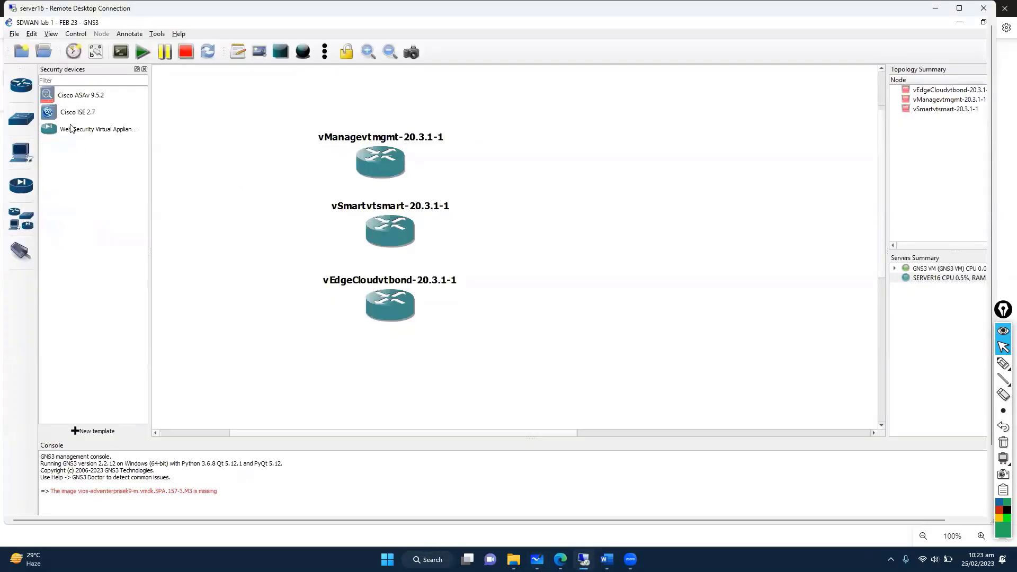
left_click(21, 153)
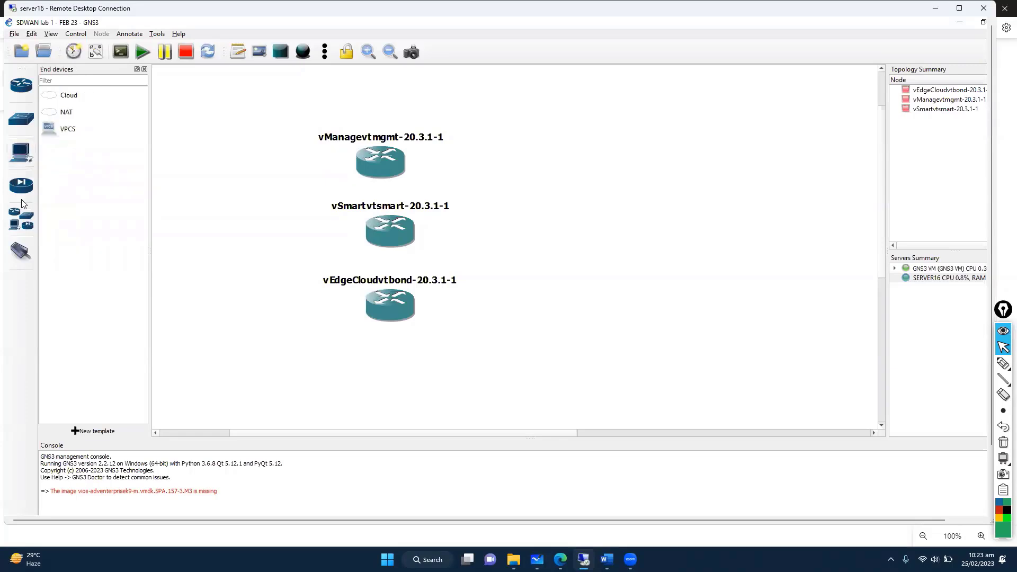
left_click(21, 219)
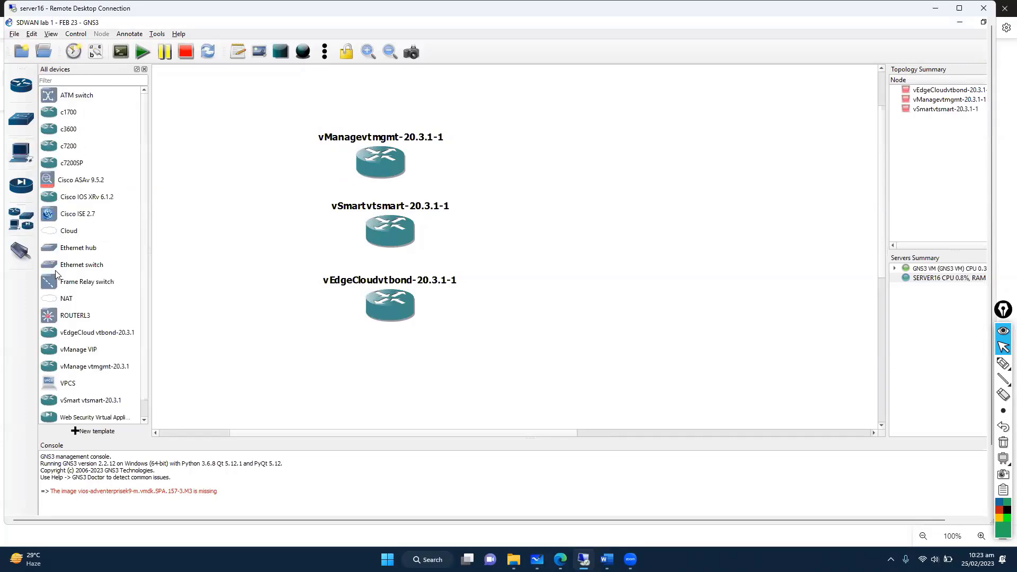
left_click(97, 283)
scroll(97, 306, "down", 1)
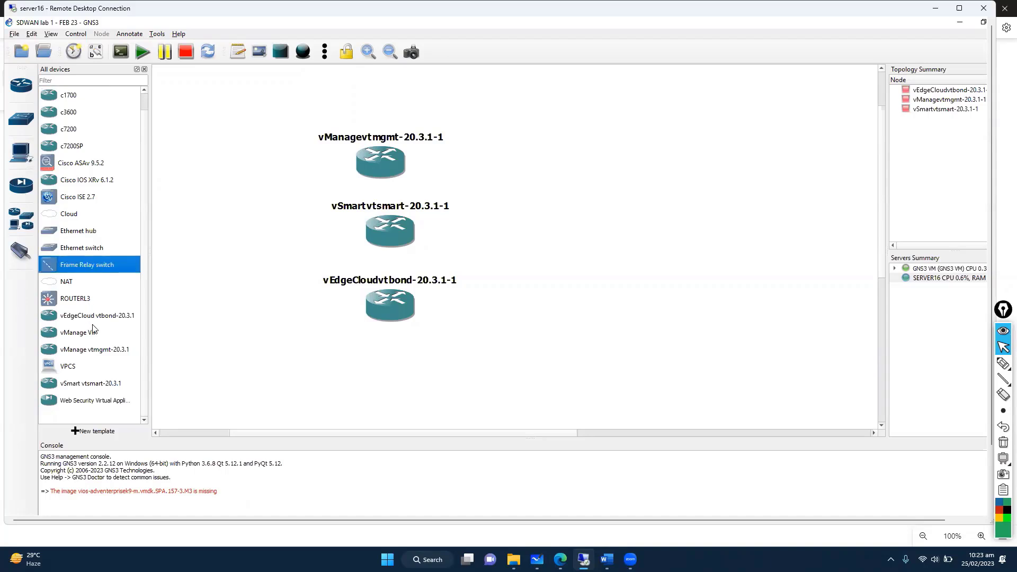
left_click(72, 300)
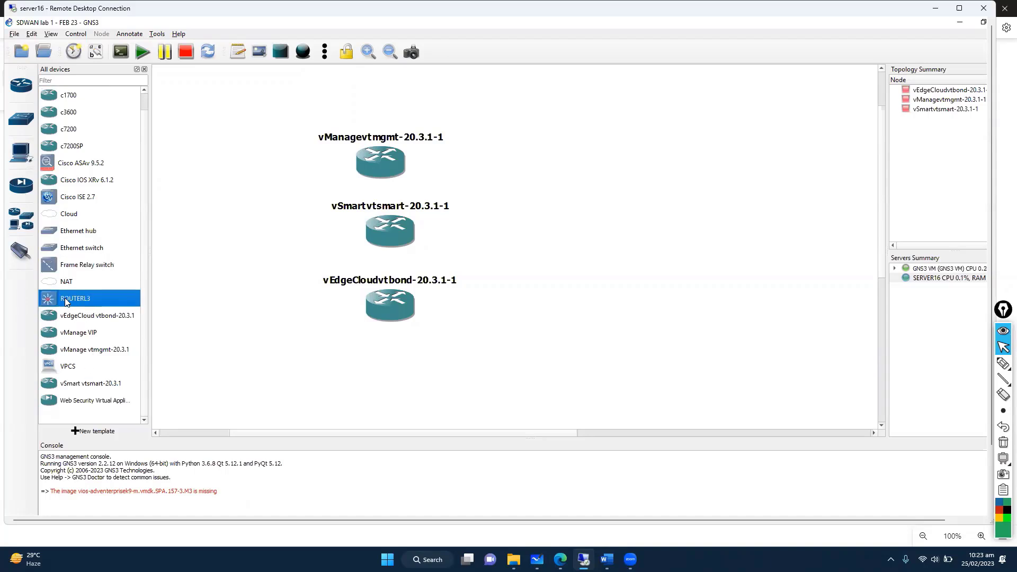
Step: Add a c3600 router R1 left of the controllers and bring up its actions menu
left_click(22, 88)
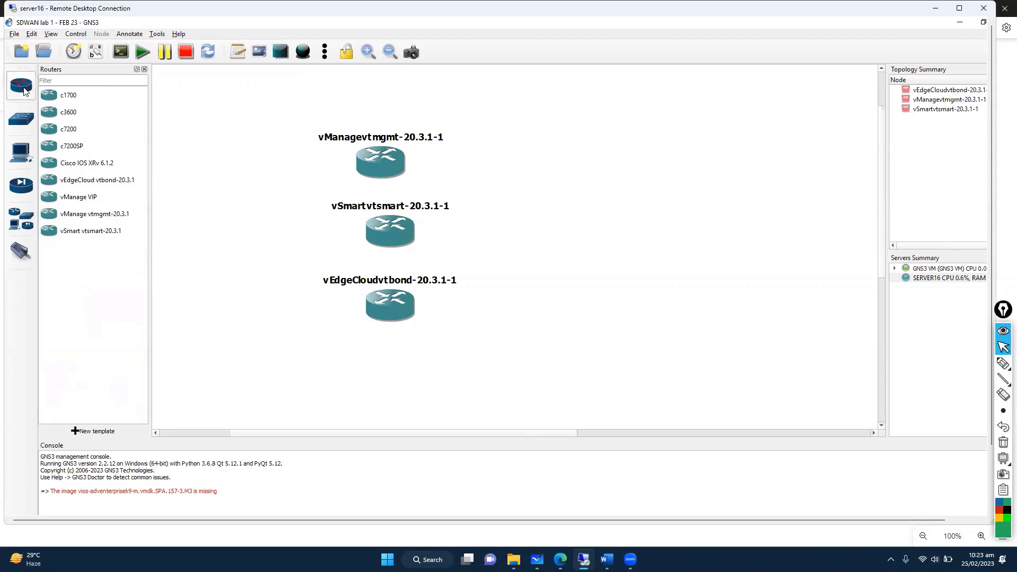
left_click(66, 101)
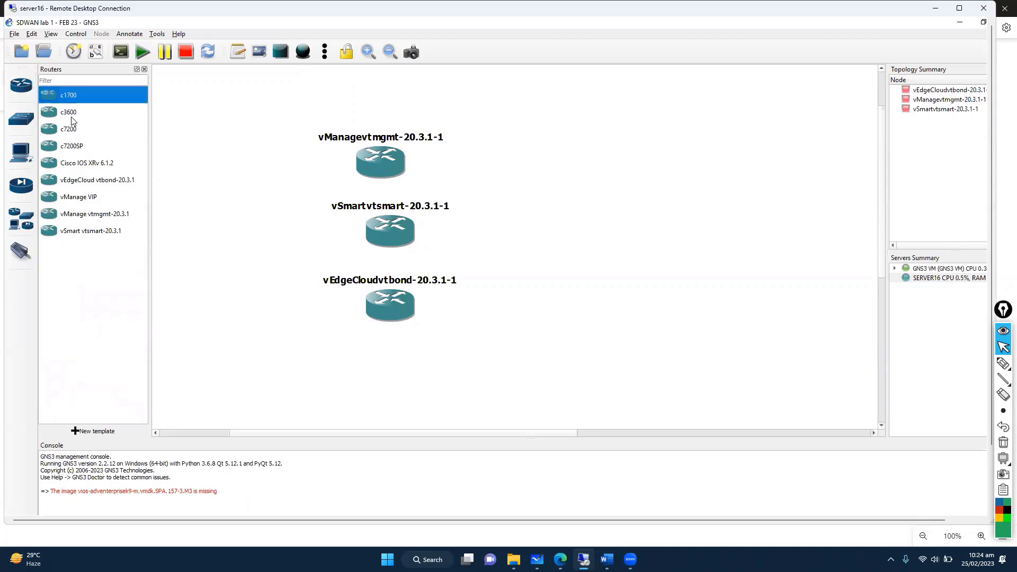
left_click_drag(70, 116, 235, 218)
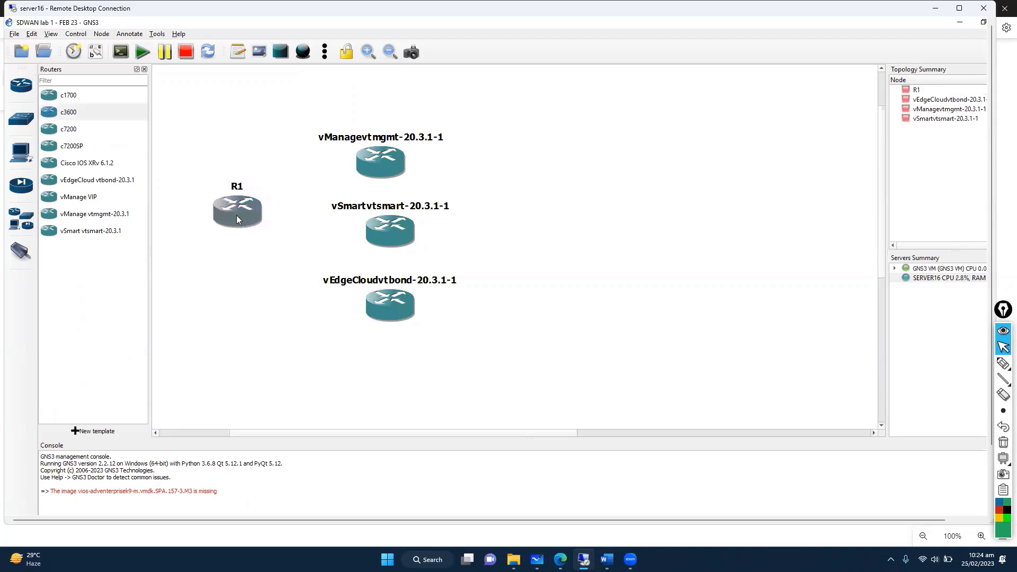
right_click(241, 214)
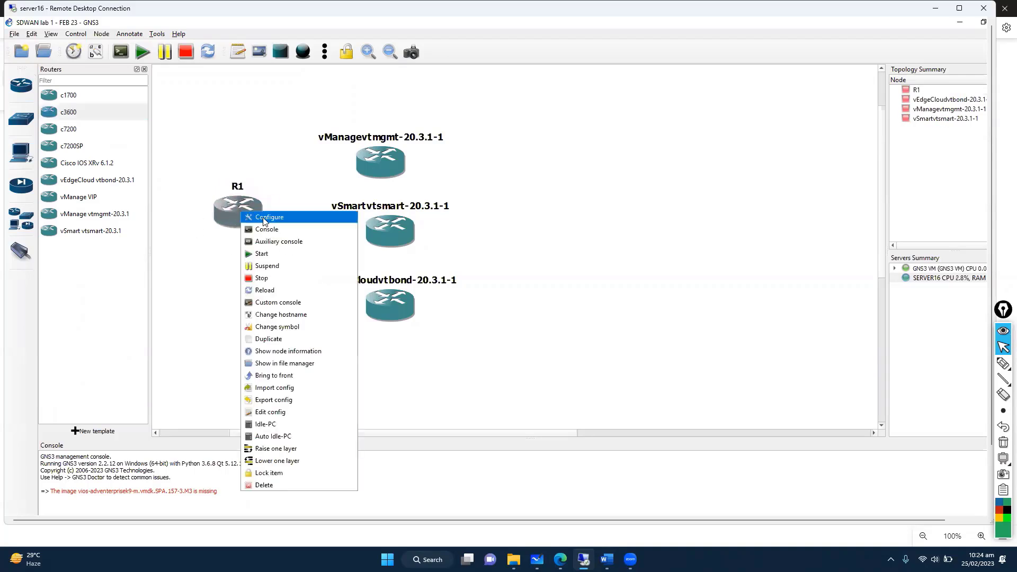
left_click(208, 249)
right_click(247, 210)
Step: Put an NM-16ESW switch module in slot 1 of router R1 and save
left_click(259, 211)
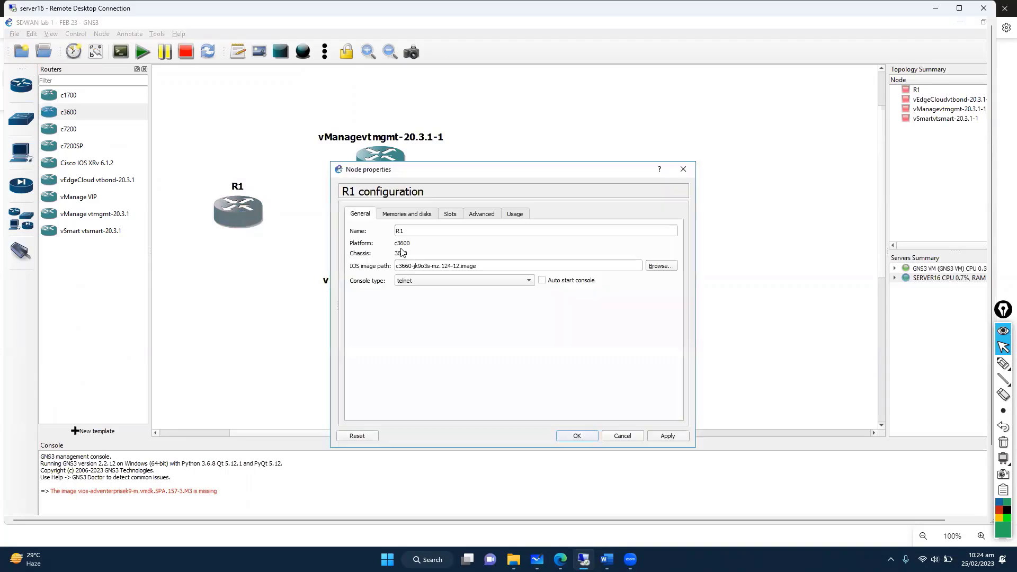
left_click(455, 218)
left_click(409, 263)
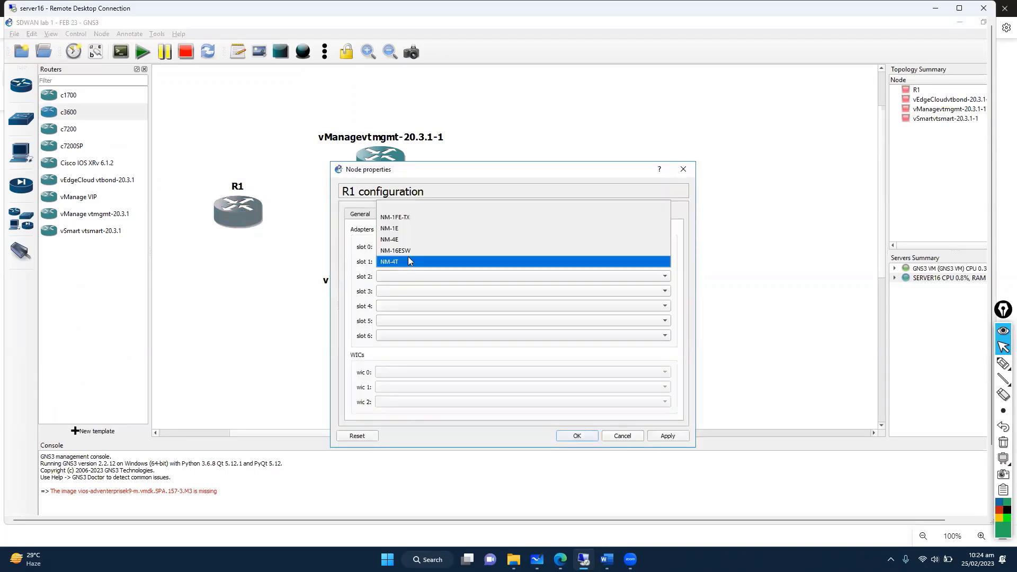
left_click(408, 252)
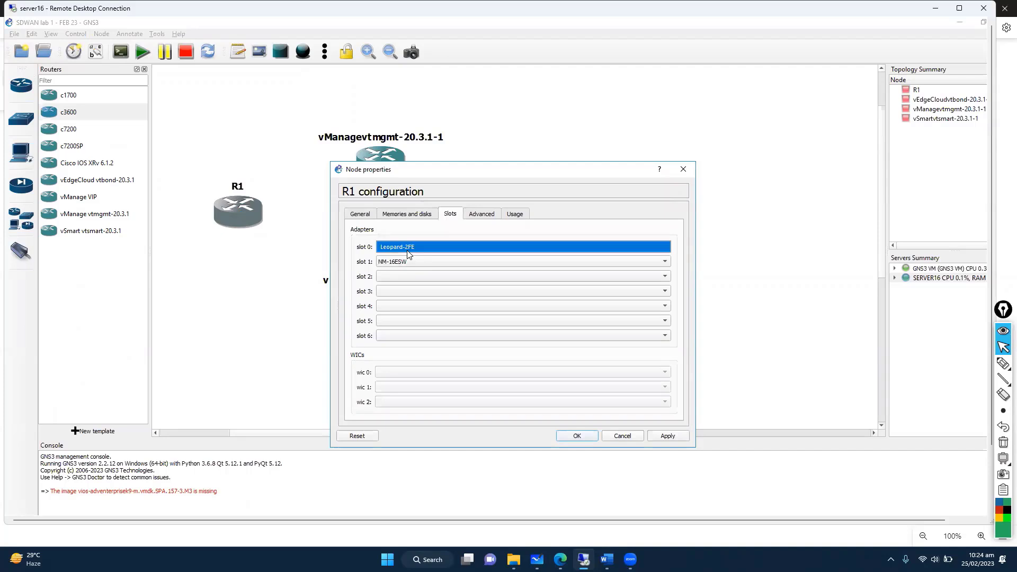
left_click(419, 265)
left_click(415, 263)
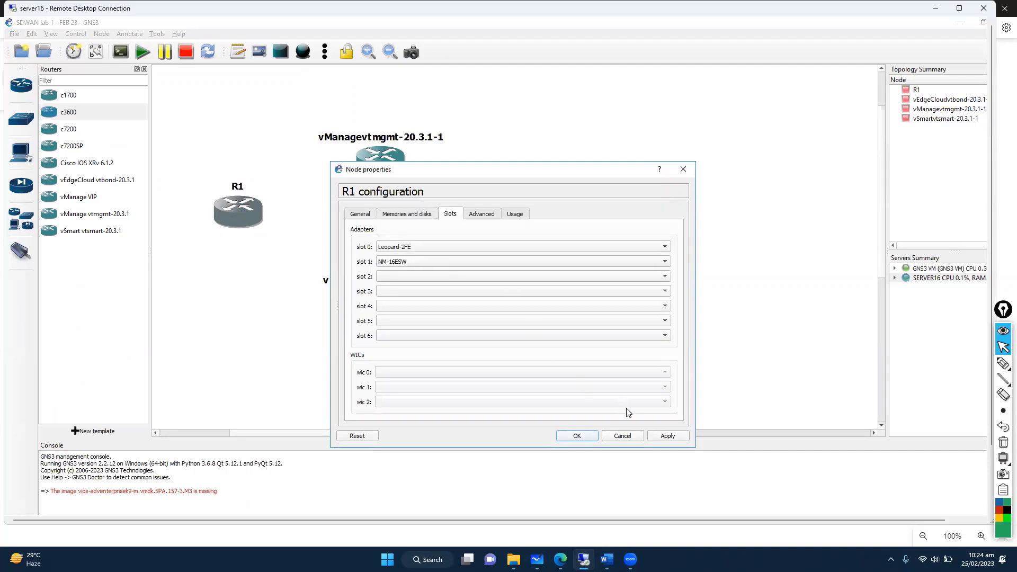
left_click(577, 436)
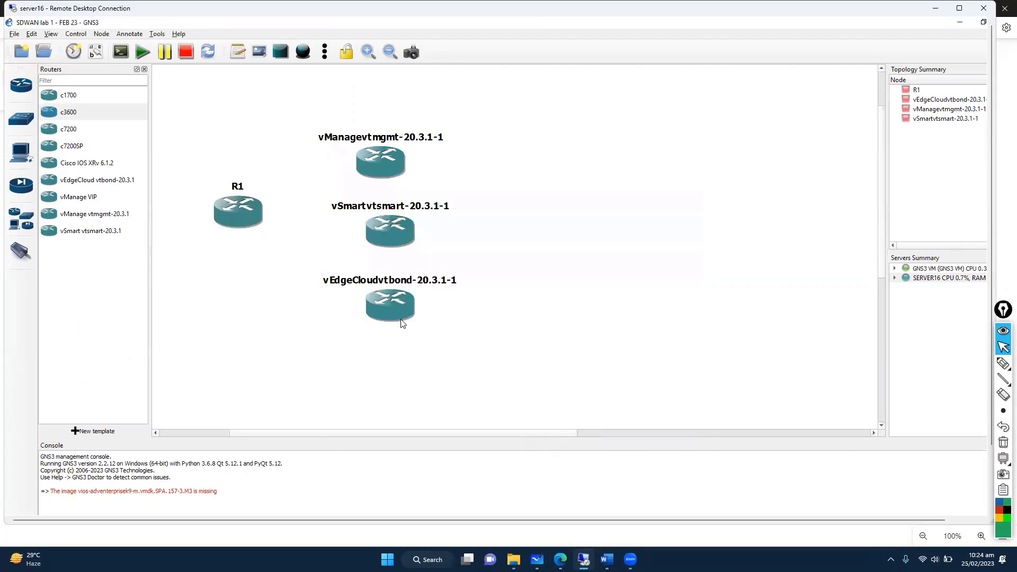
Step: Rename router R1 to SW1 and save the configuration
right_click(232, 211)
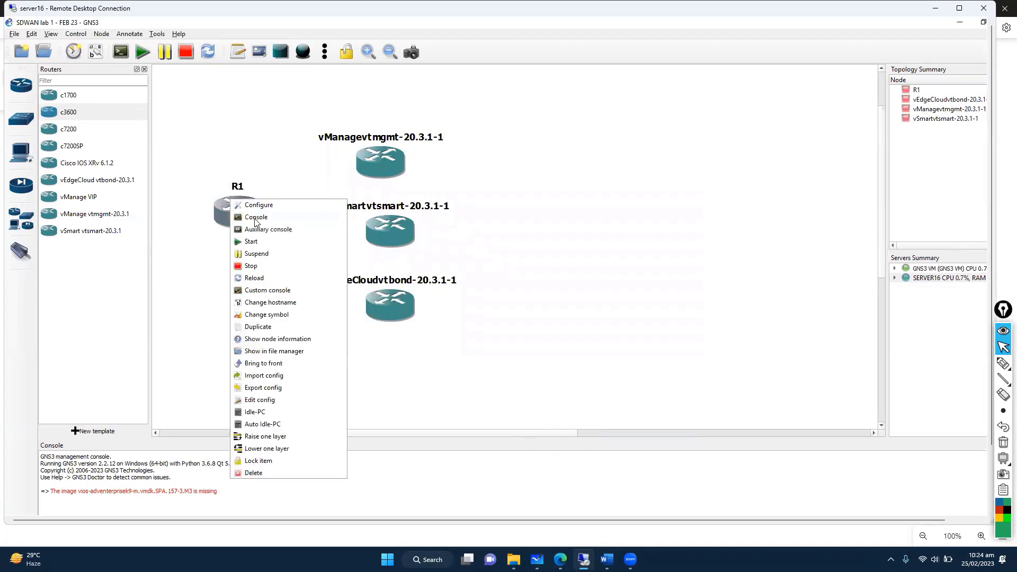
left_click(289, 201)
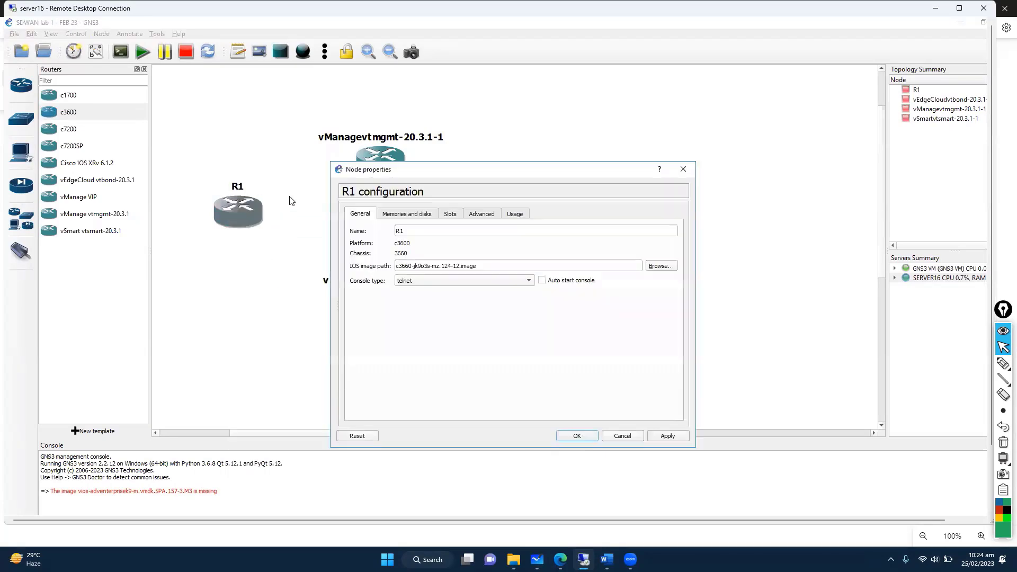
double_click(395, 231)
type("SW1")
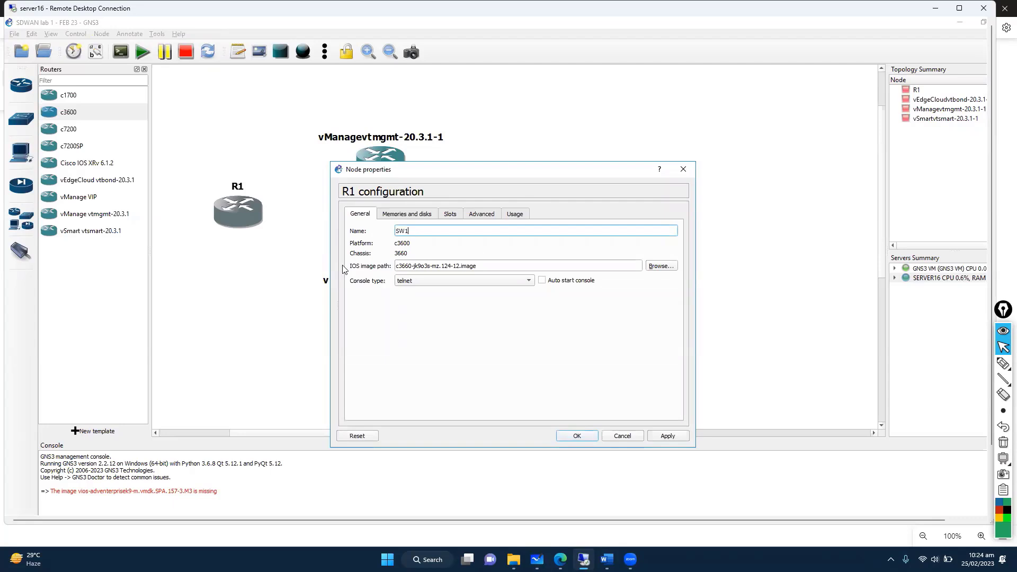
left_click(418, 218)
left_click(452, 217)
left_click(479, 216)
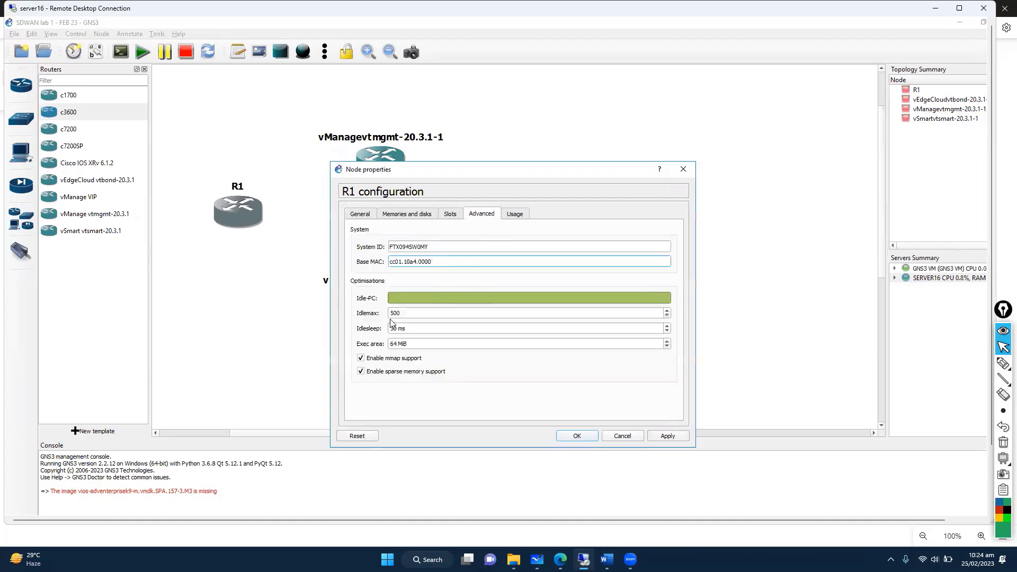
left_click(515, 217)
left_click(483, 216)
left_click(578, 436)
Step: Duplicate SW1 into SW2 placed right of vSmart, then begin a link from vManage
right_click(229, 210)
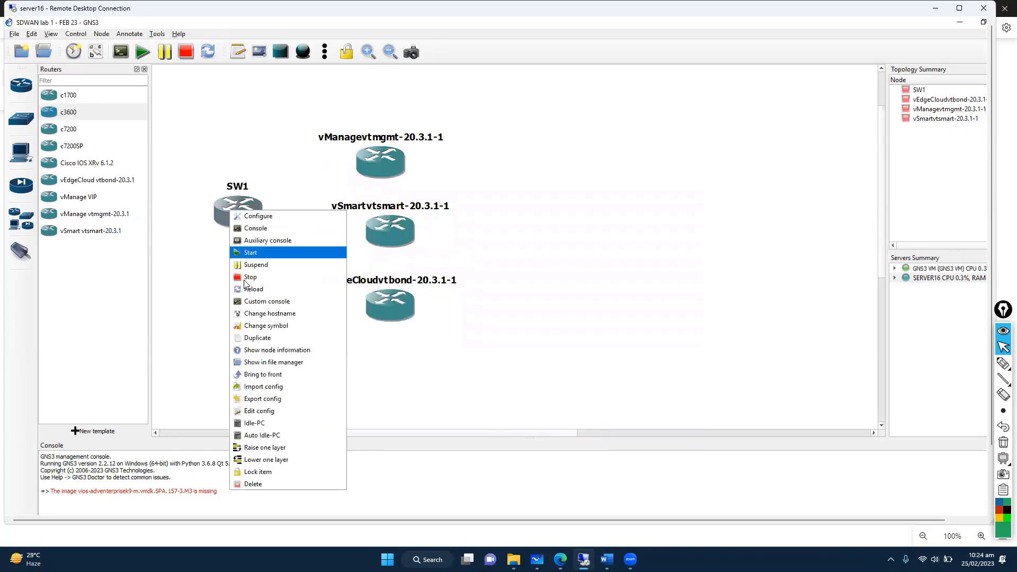
left_click(267, 339)
left_click_drag(263, 232, 517, 220)
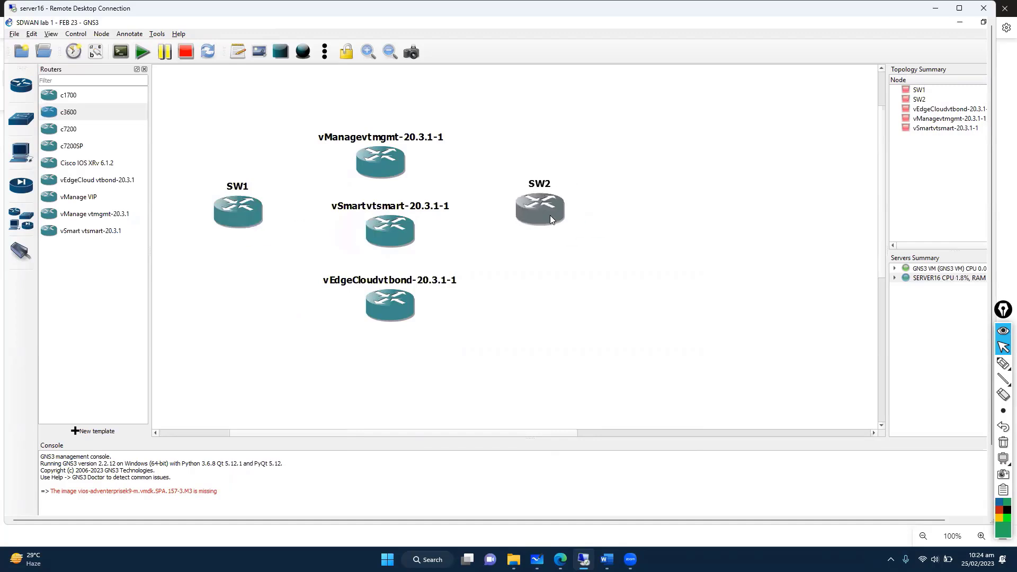
left_click(24, 261)
left_click(369, 164)
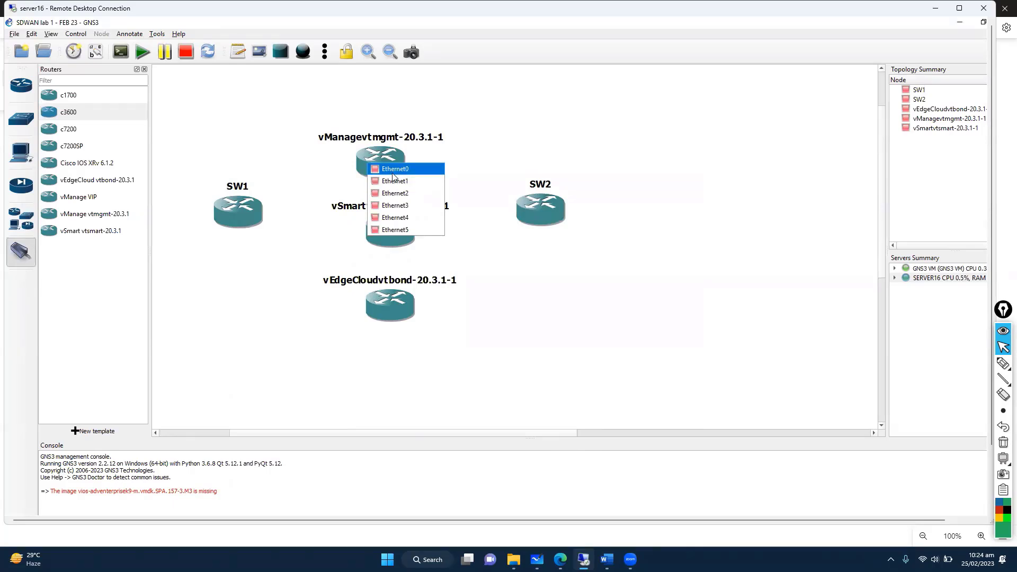
Step: Link vManage Ethernet0 to SW1 FastEthernet1/1 and vSmart Ethernet1 to SW1 FastEthernet1/2
left_click(392, 169)
left_click(259, 208)
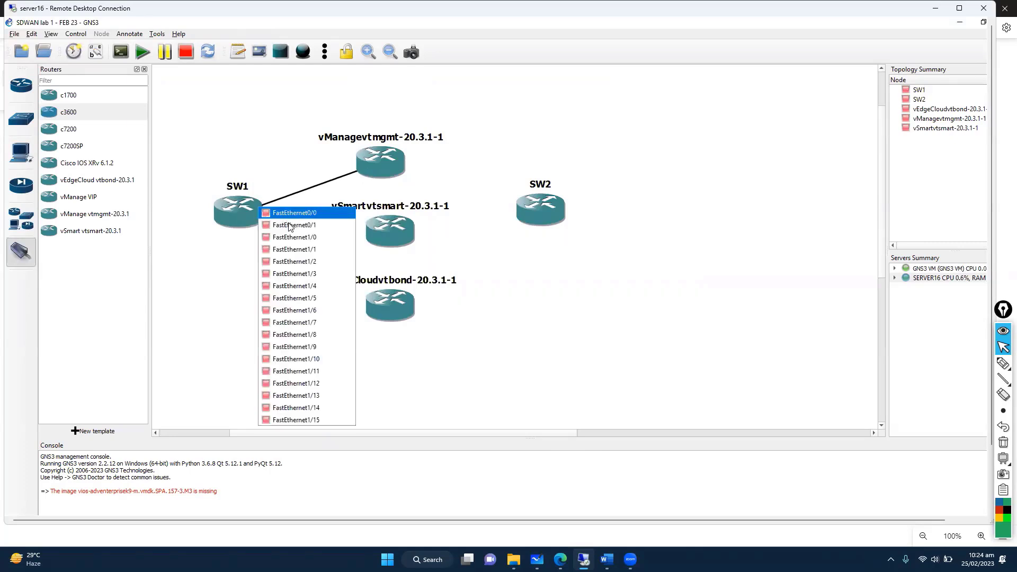
left_click(317, 250)
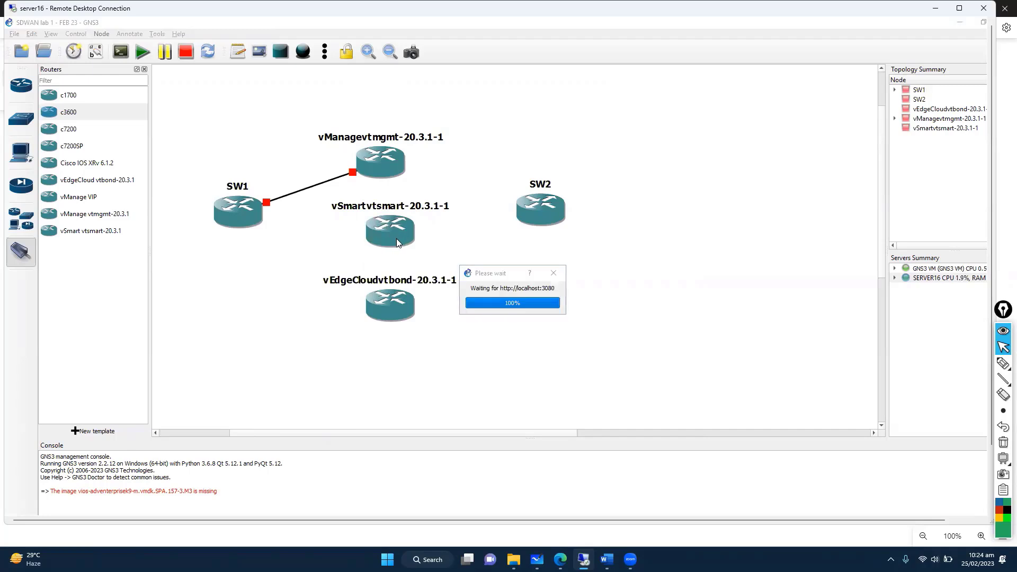
left_click(400, 234)
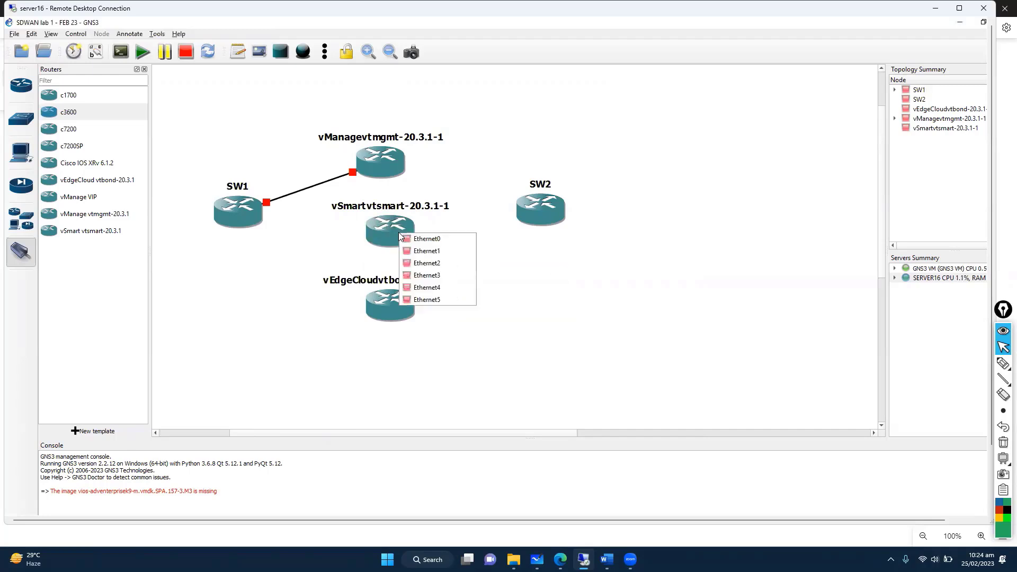
left_click(437, 251)
left_click(242, 214)
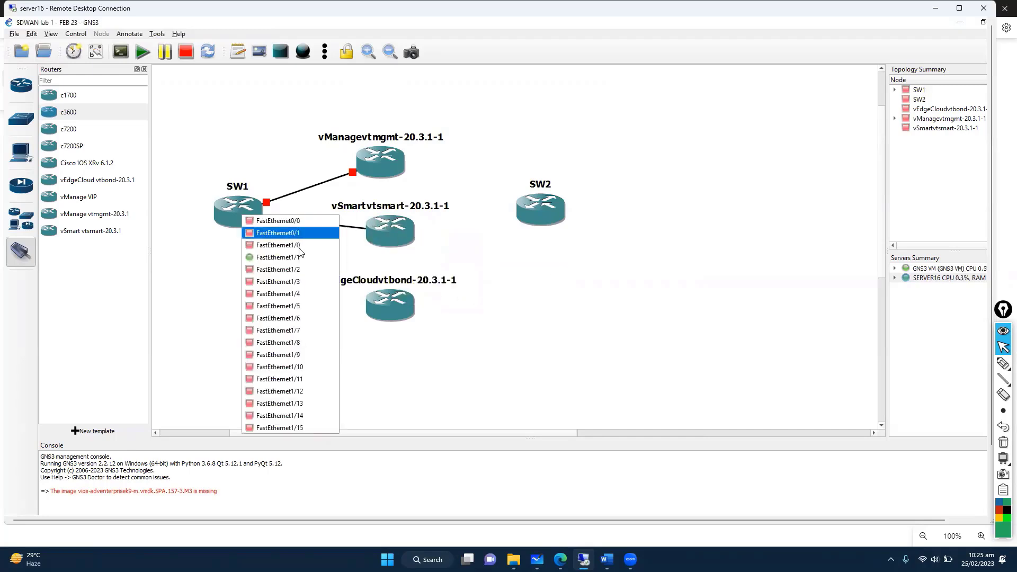
left_click(302, 271)
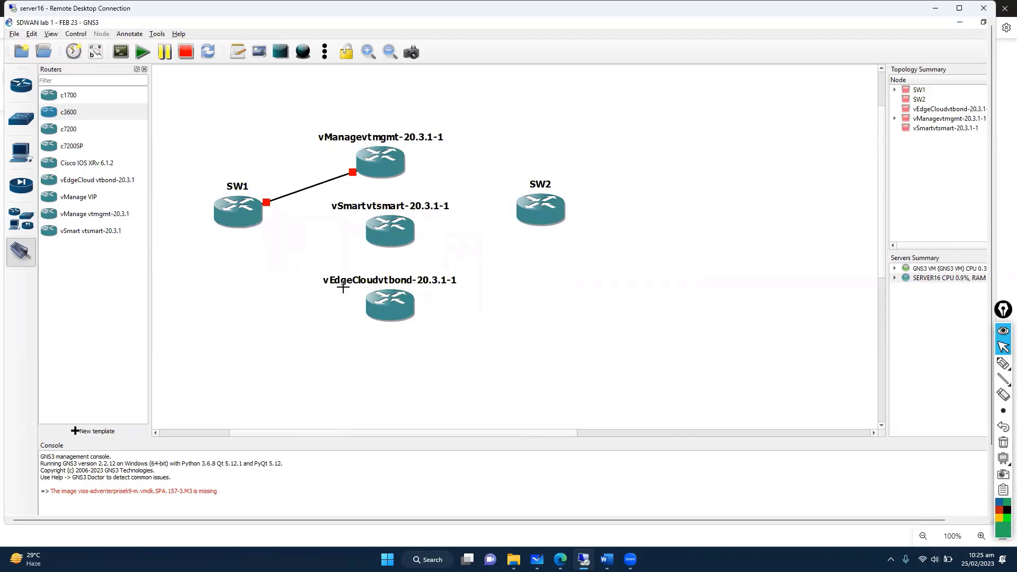
Step: Link vEdgeCloud Management0/0 to SW1 FastEthernet1/4, then start a vManage Ethernet1 link
left_click(381, 314)
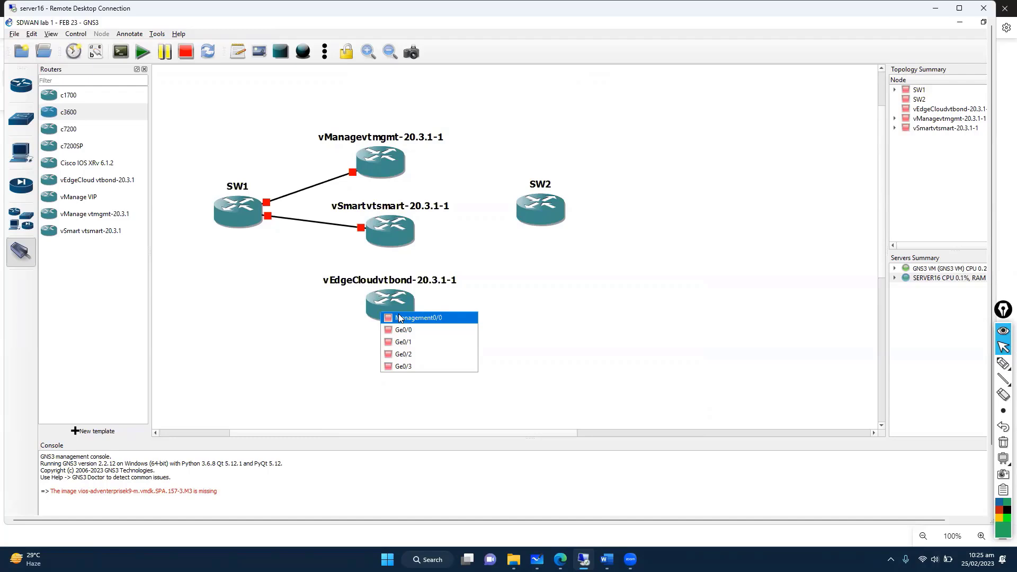
left_click(416, 321)
left_click(235, 218)
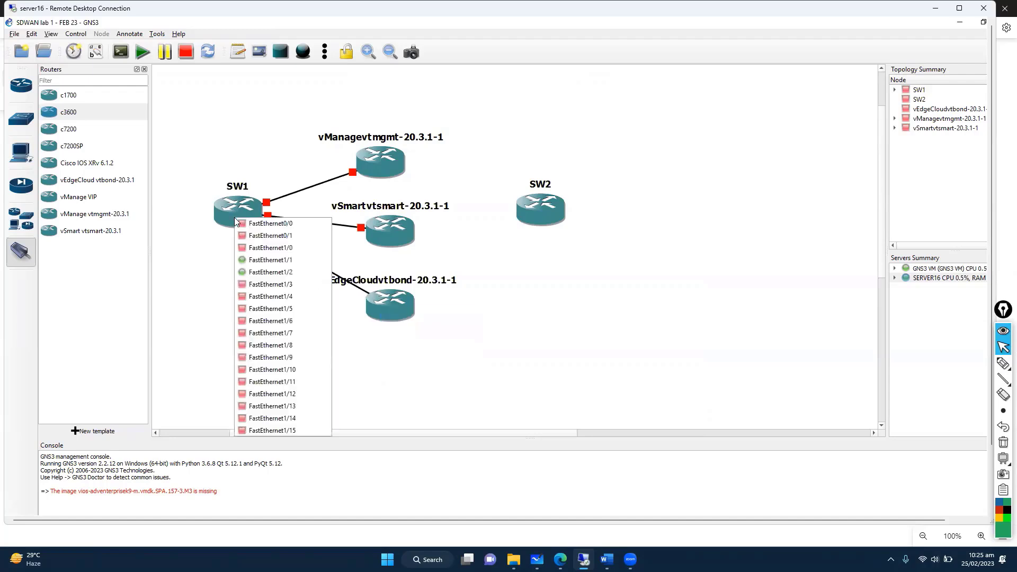
left_click(273, 297)
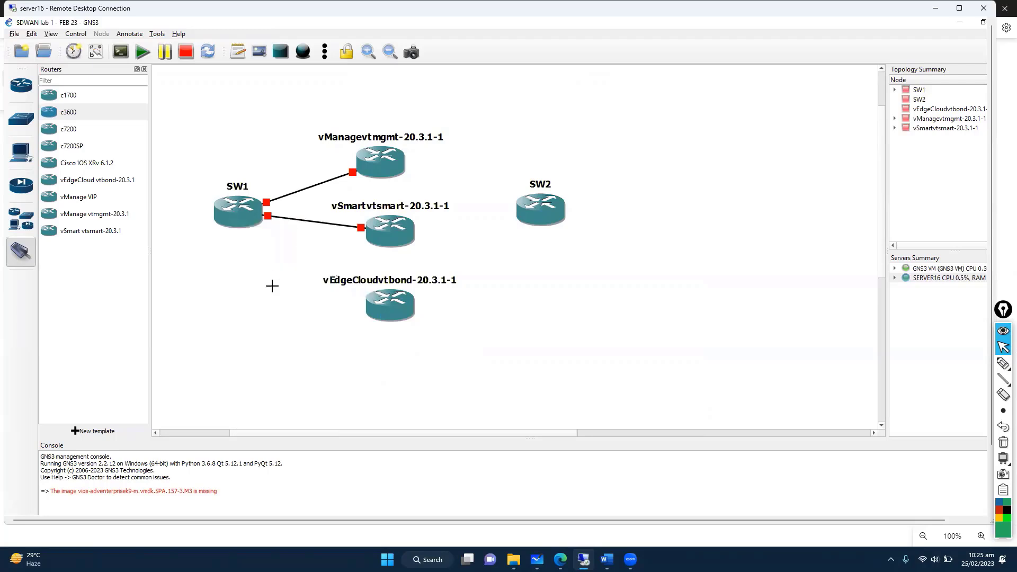
left_click(393, 169)
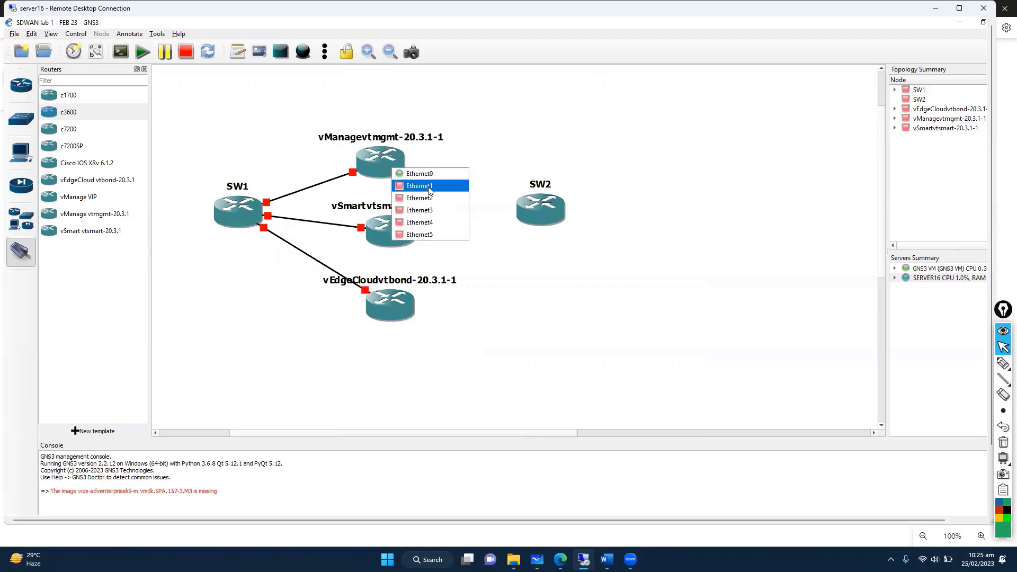
left_click(419, 185)
Step: Connect vManage to SW2 FastEthernet1/1 and vSmart to another SW2 port
left_click(556, 206)
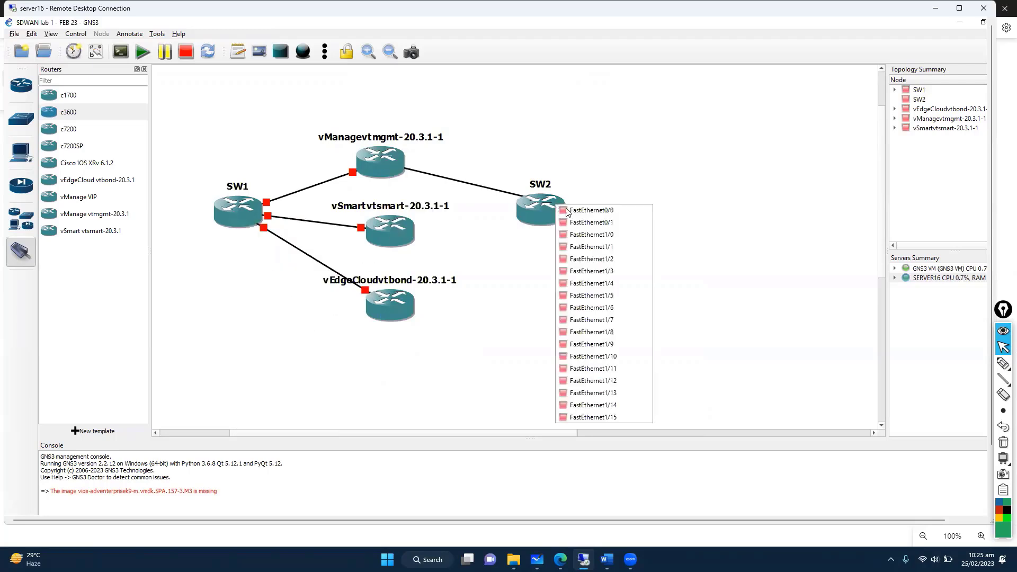
left_click(601, 247)
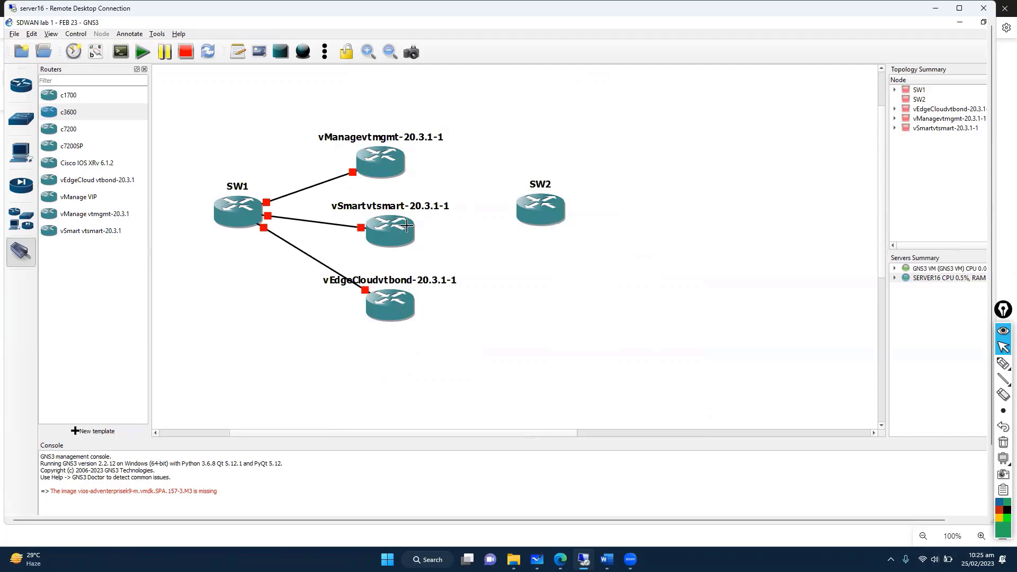
left_click(395, 232)
key("Escape")
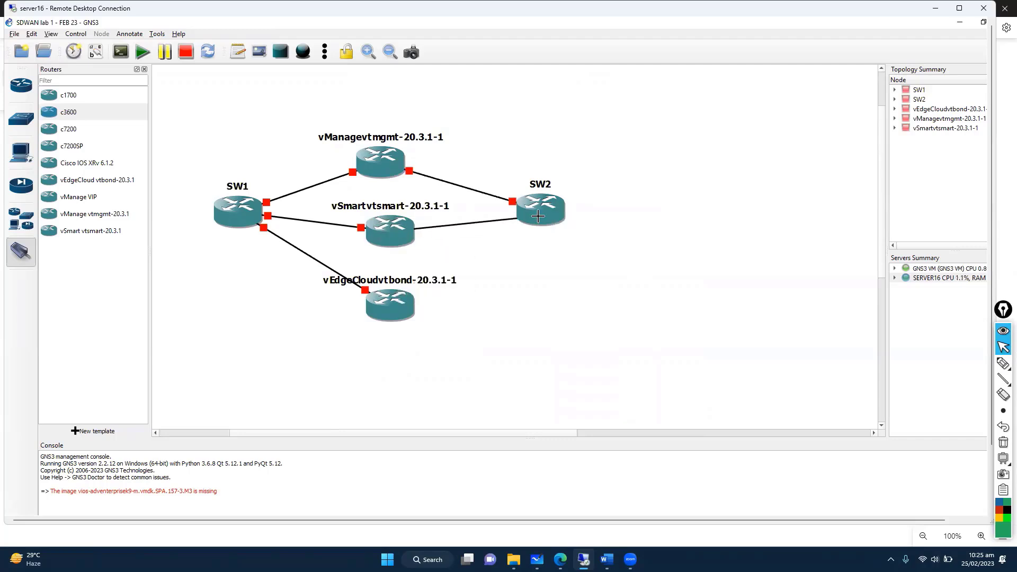
left_click(537, 215)
left_click(588, 270)
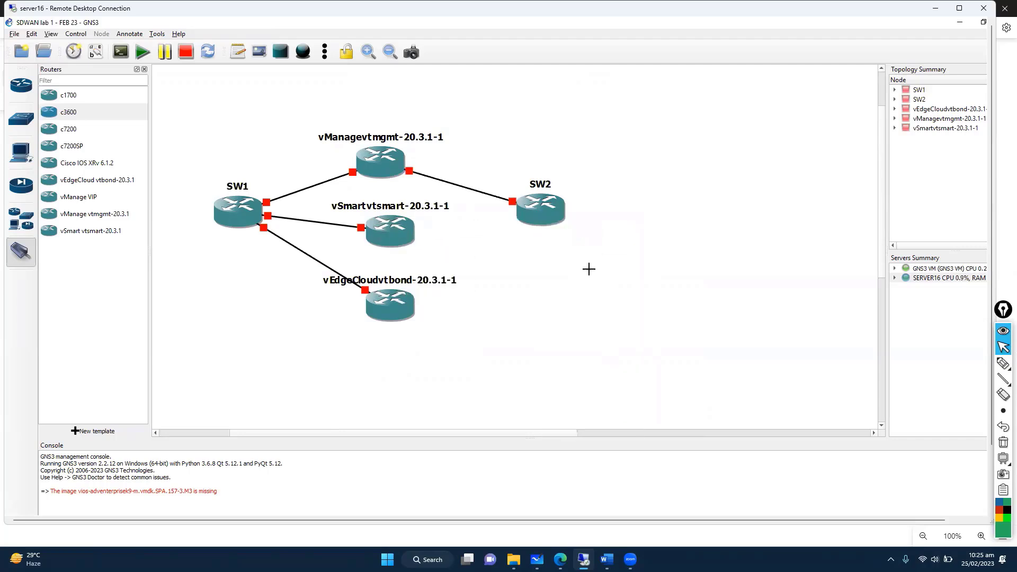
Step: Start a link from vEdgeCloud Ge0/1, then cancel it
left_click(391, 310)
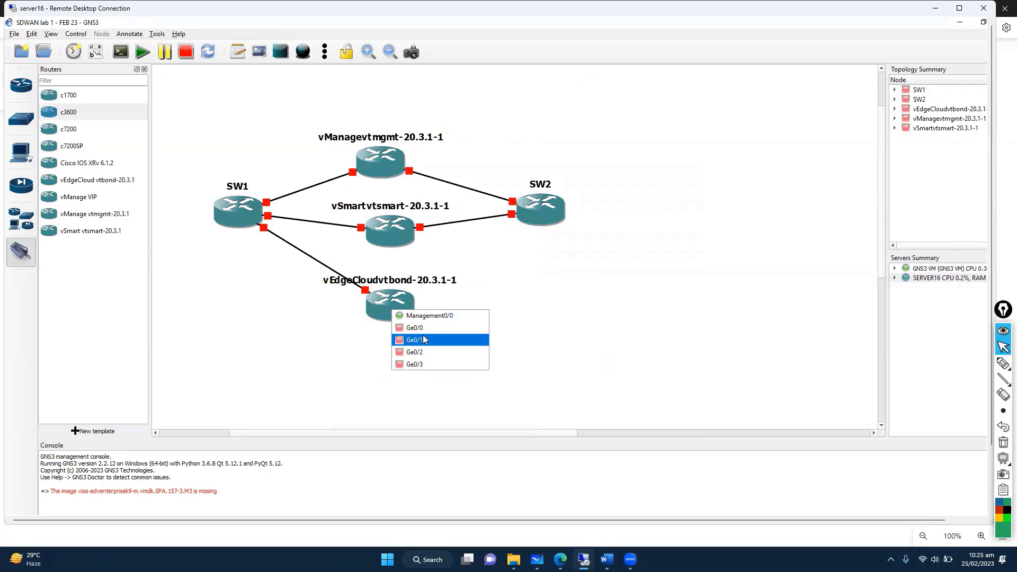
left_click(424, 340)
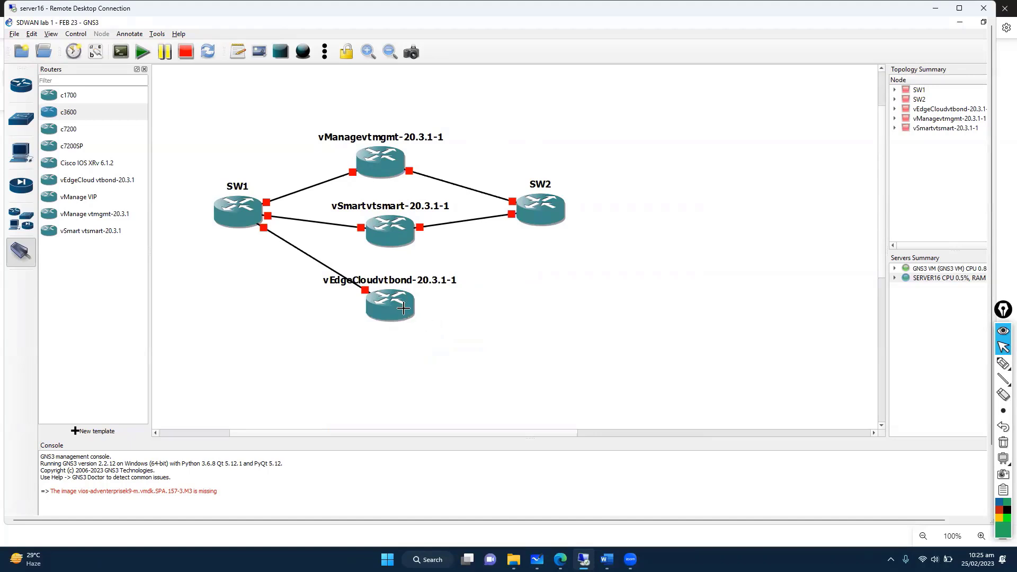
key("Escape")
Step: Delete the existing SW1–vEdgeCloud link
right_click(363, 290)
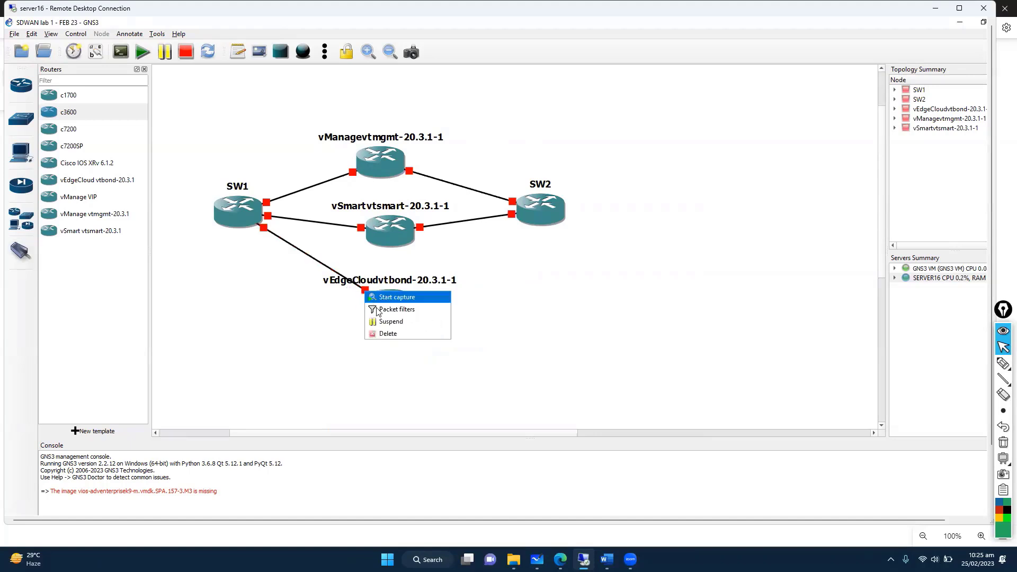
left_click(382, 330)
right_click(384, 313)
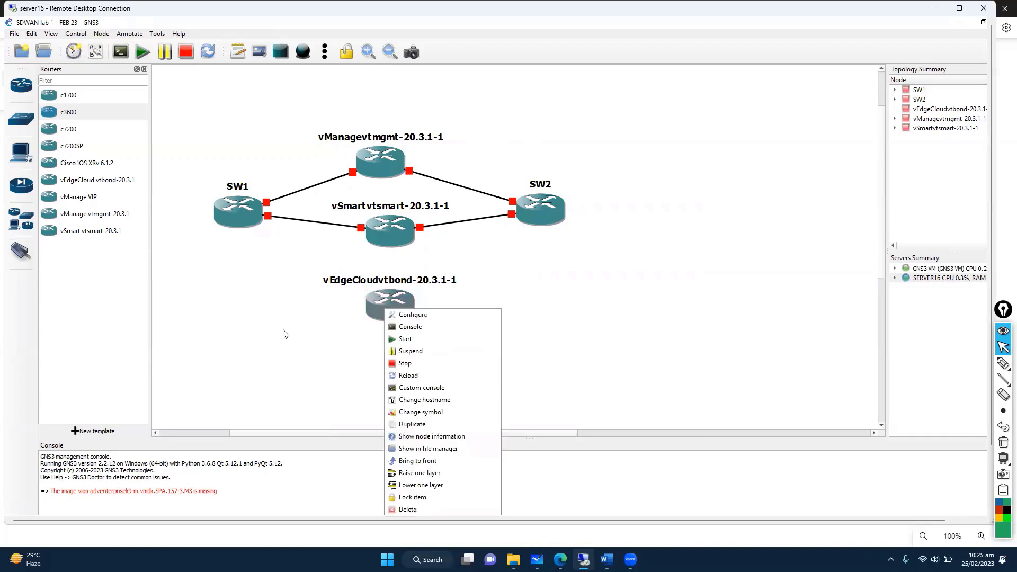
left_click(204, 309)
Step: Link vEdgeCloud Ge0/0 to SW1 FastEthernet1/3 and Ge0/1 to SW2 FastEthernet1/3
left_click(22, 252)
left_click(393, 314)
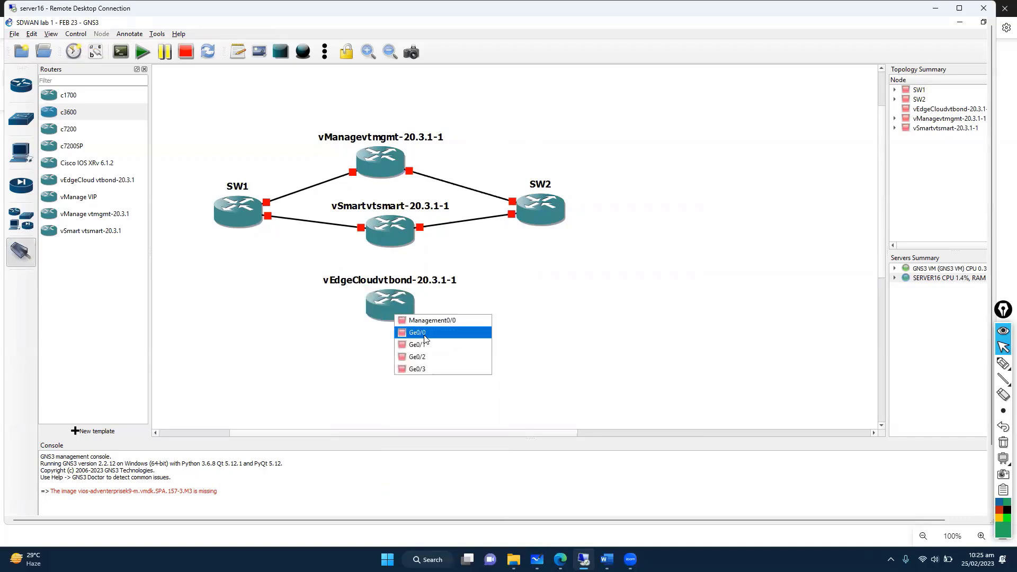
left_click(424, 335)
left_click(231, 217)
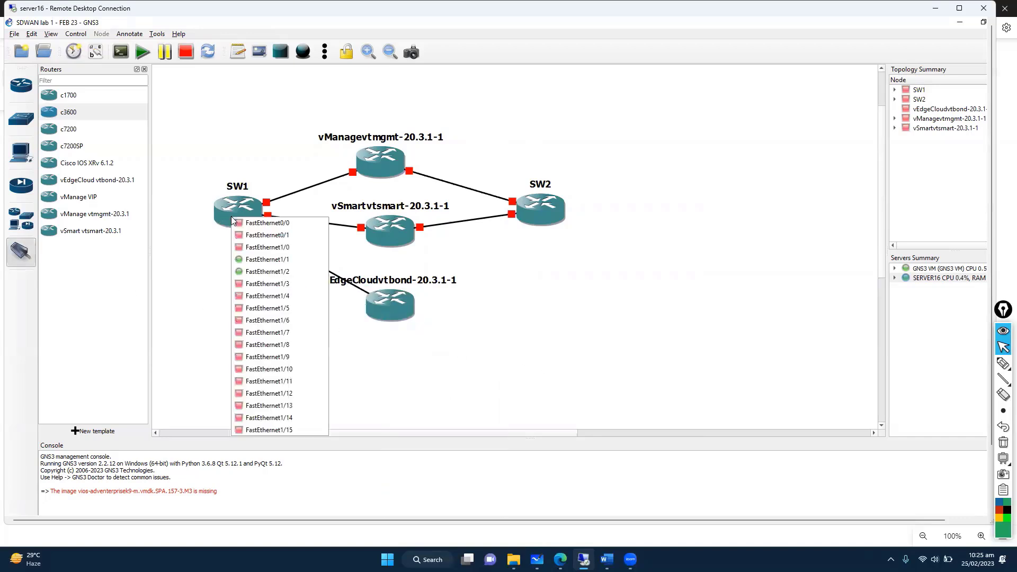
left_click(273, 283)
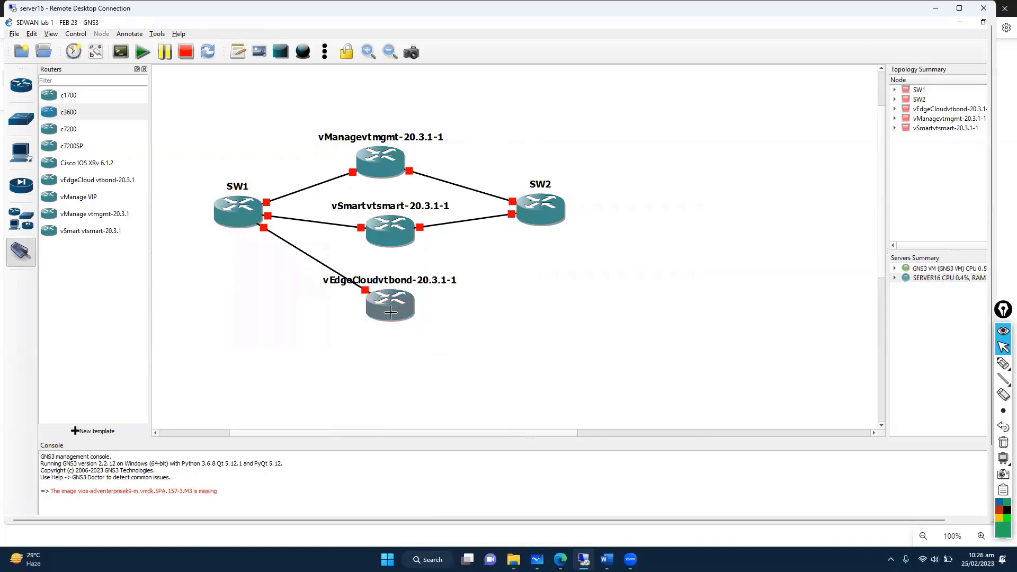
left_click(394, 312)
left_click(429, 341)
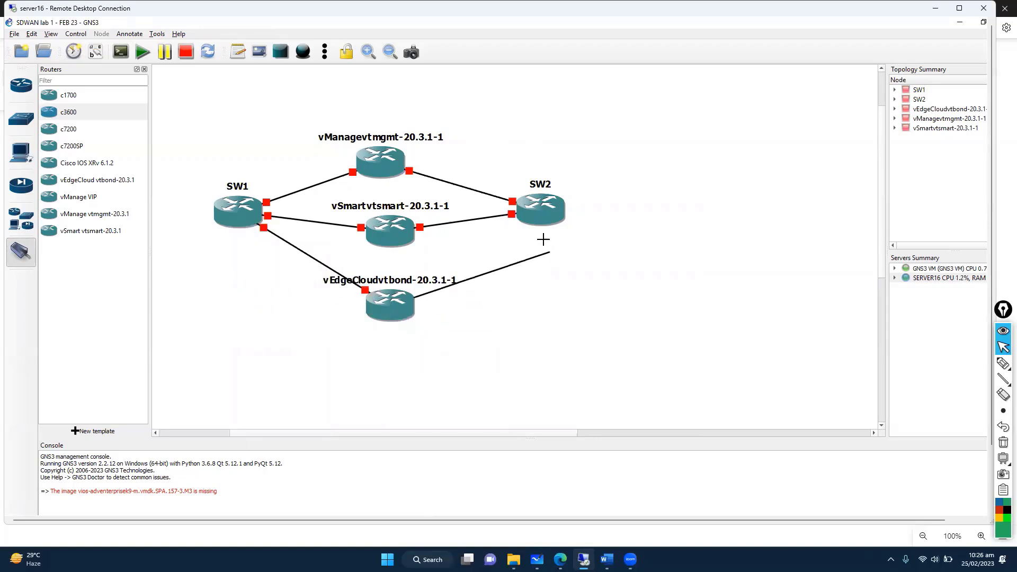
left_click(541, 209)
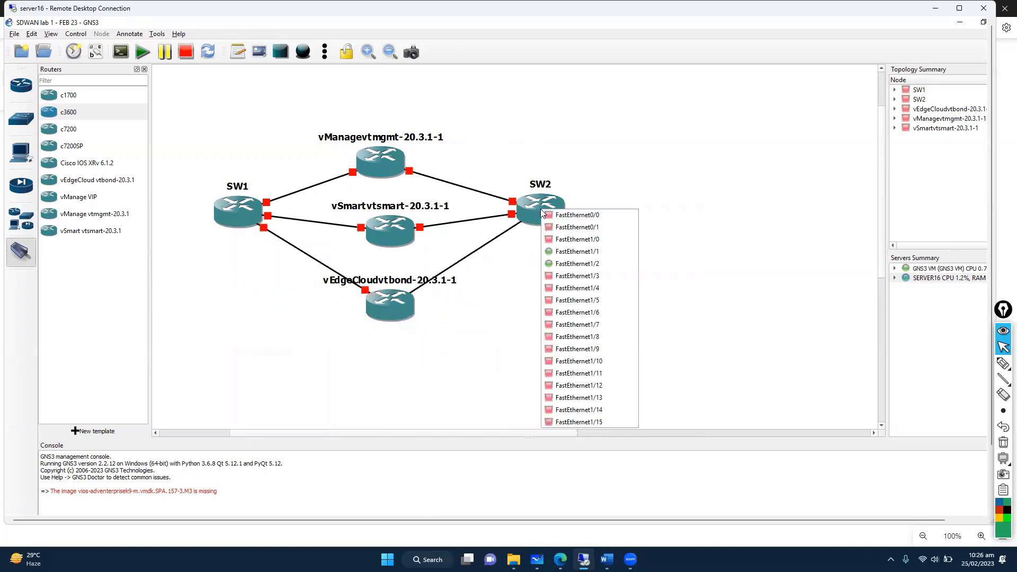
left_click(581, 275)
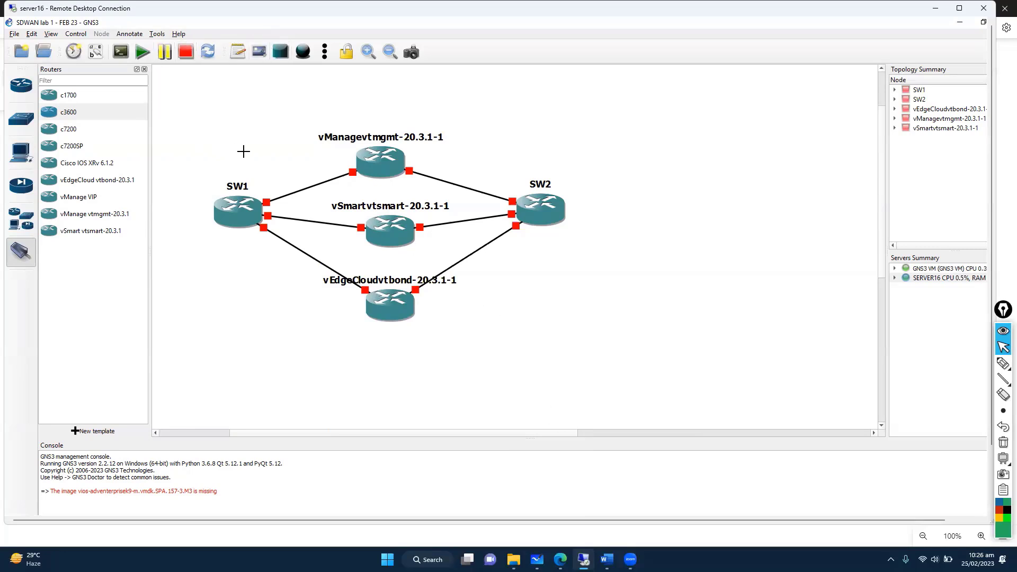
Step: Show port names on every link, move the Ge0/0, Ge0/1 and e0 labels clear, and select the middle nodes
key("Escape")
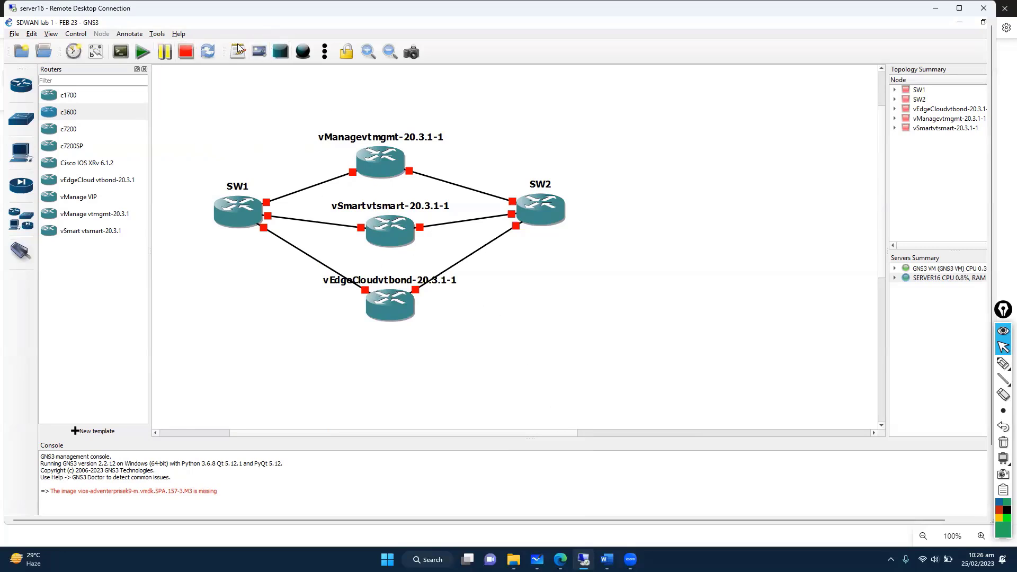
left_click(96, 52)
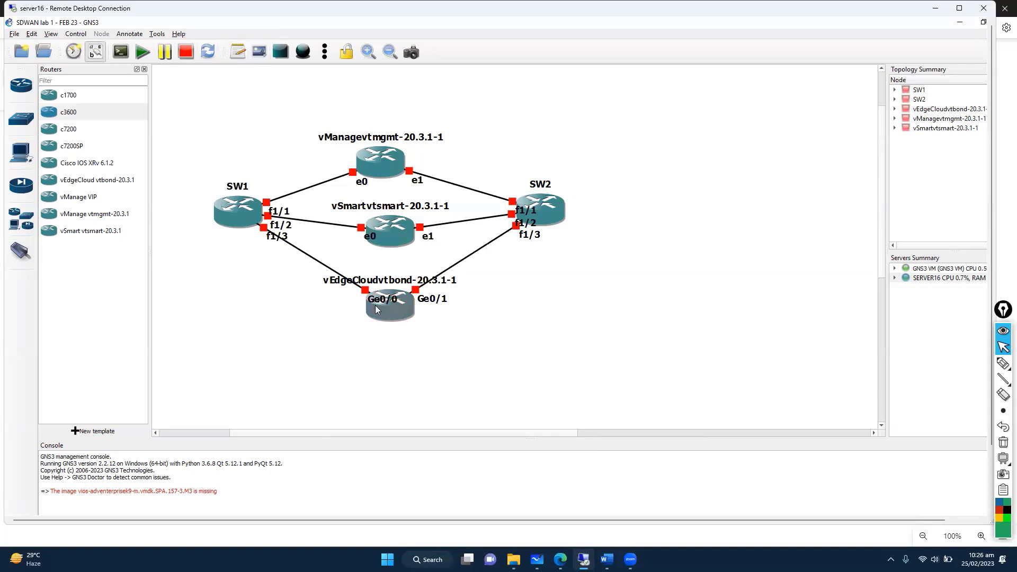
left_click_drag(375, 305, 346, 314)
left_click_drag(432, 298, 440, 309)
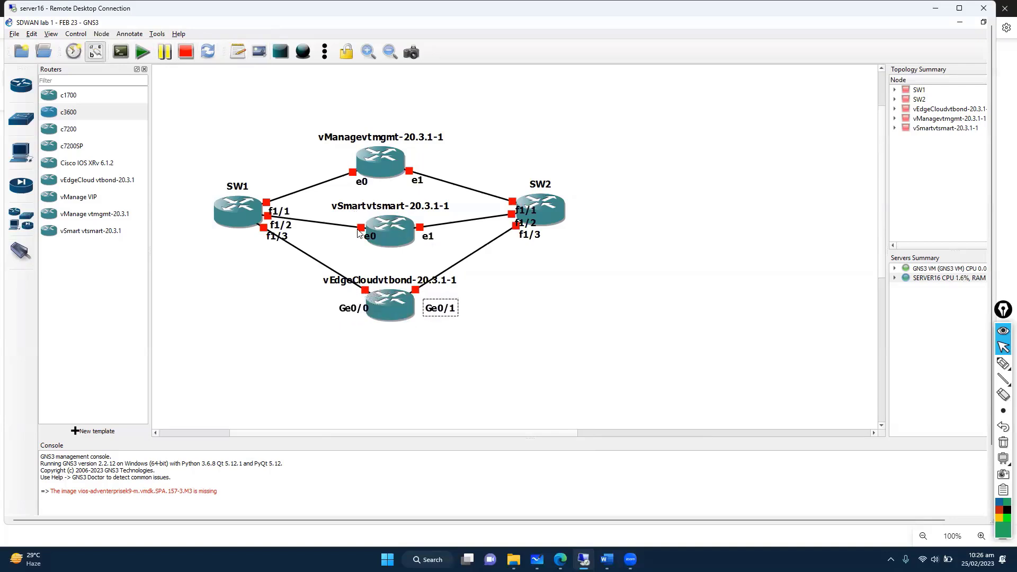
left_click_drag(359, 233, 335, 238)
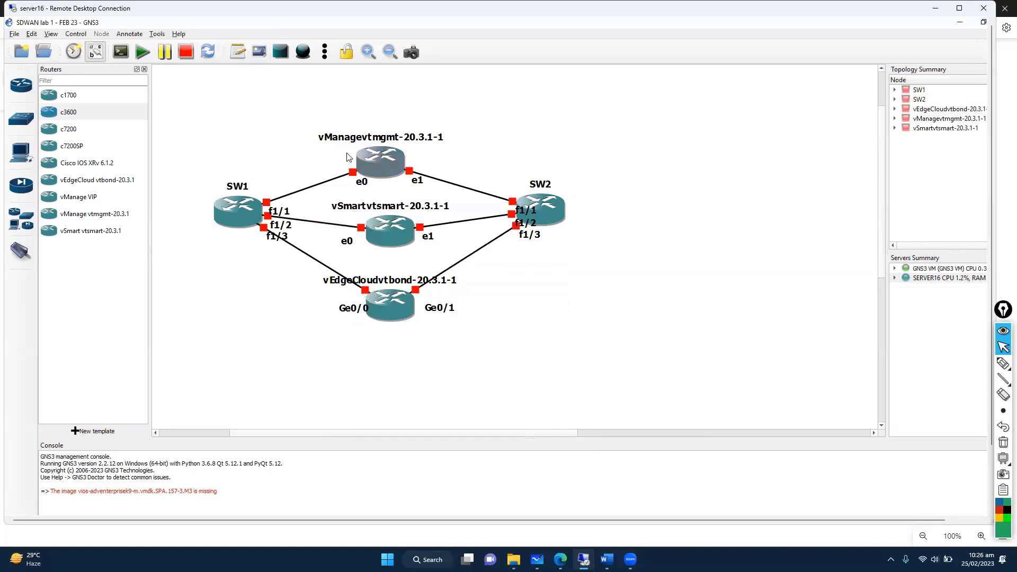
left_click_drag(338, 116, 463, 370)
Step: Start vManage, vSmart and vEdgeCloud together; vSmart and vEdgeCloud run, vManage fails for lack of RAM
left_click_drag(318, 117, 448, 397)
right_click(379, 162)
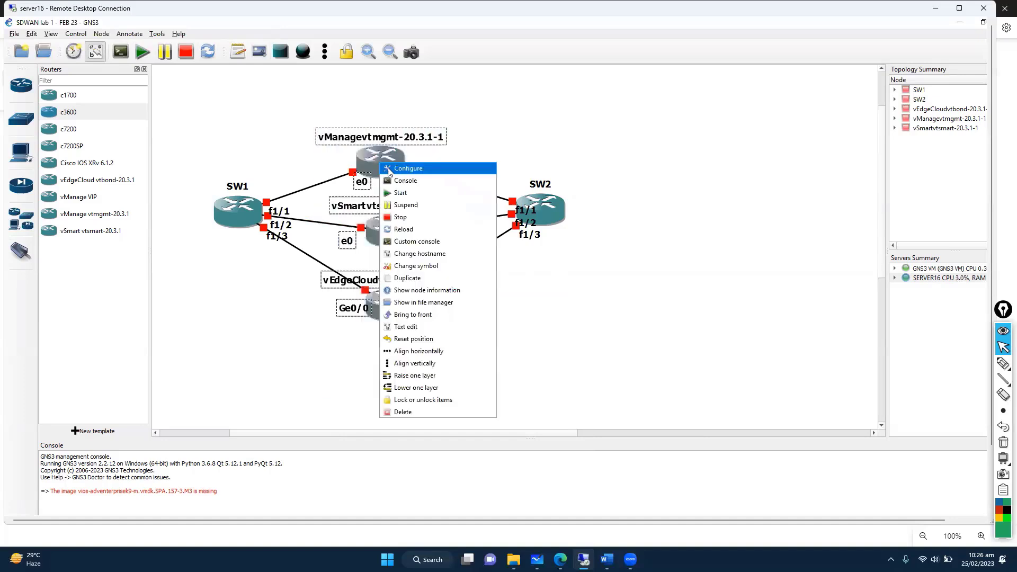
left_click(402, 193)
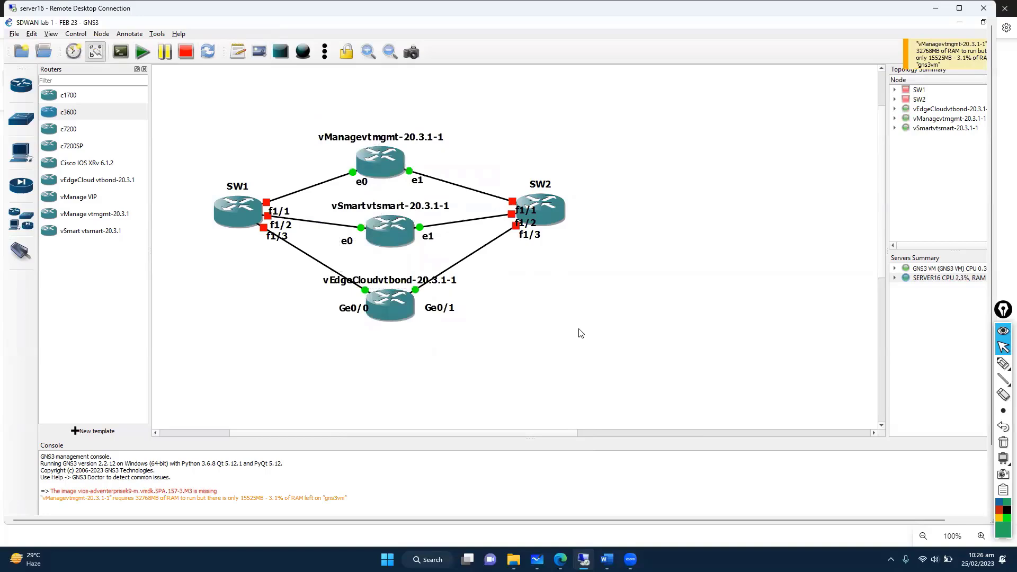
left_click(557, 315)
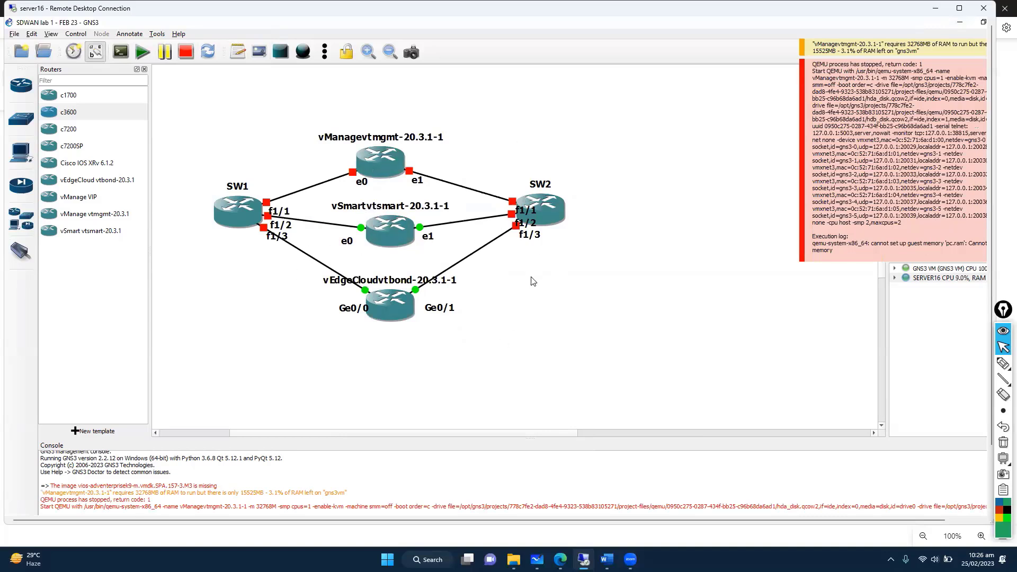
Step: Open vSmart's console in SecureCRT and return to the GNS3 topology
right_click(225, 214)
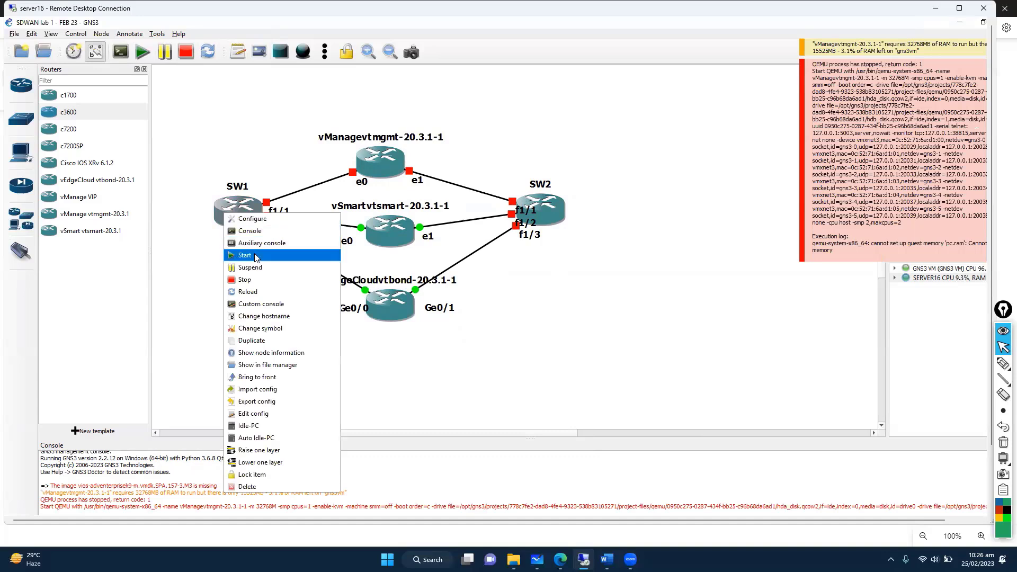
left_click(255, 255)
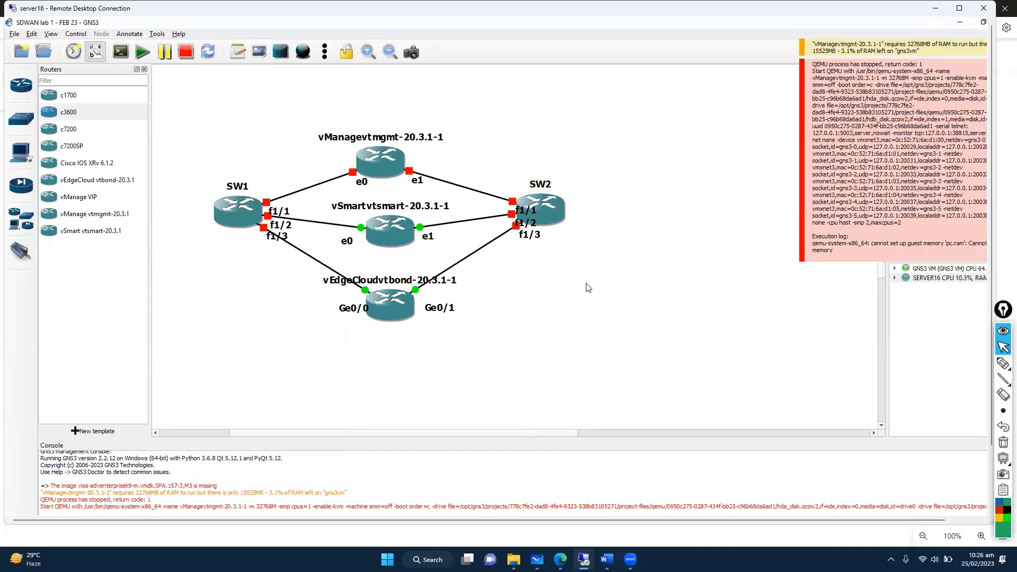
right_click(386, 235)
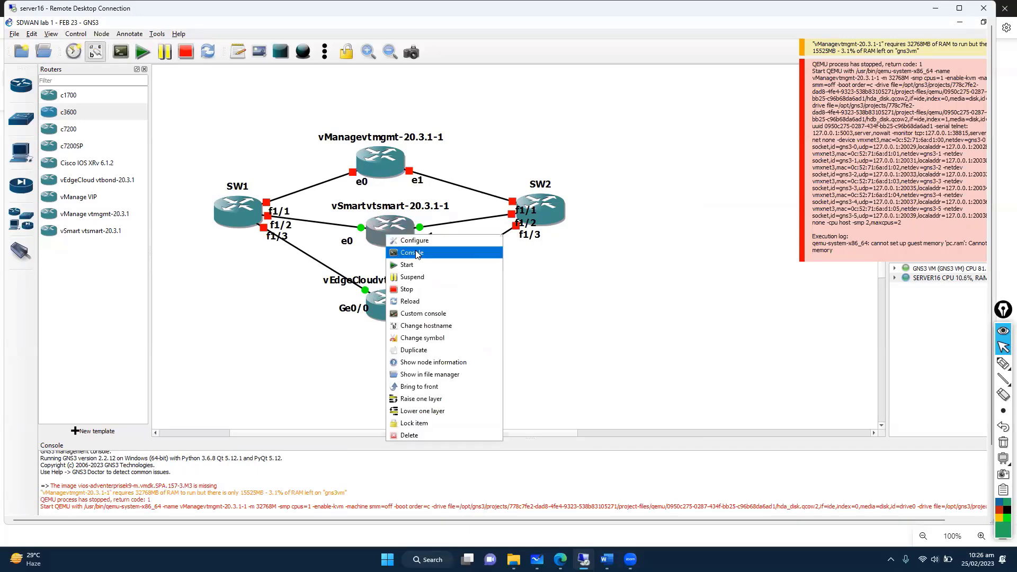
left_click(416, 254)
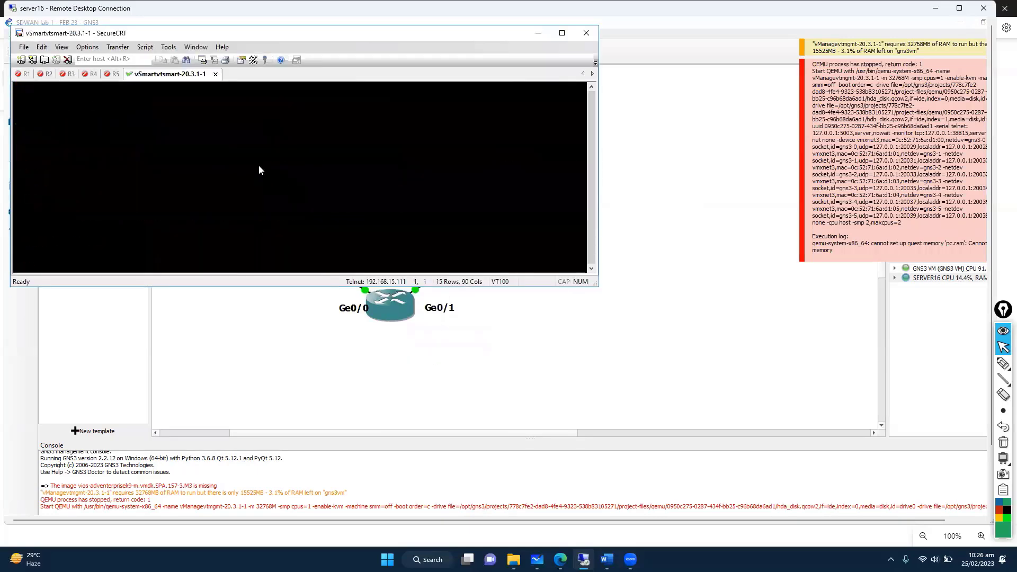
left_click(436, 392)
Step: Open vEdgeCloud's console, check the vSmart and vEdgeCloud tabs, and go back to GNS3
right_click(383, 321)
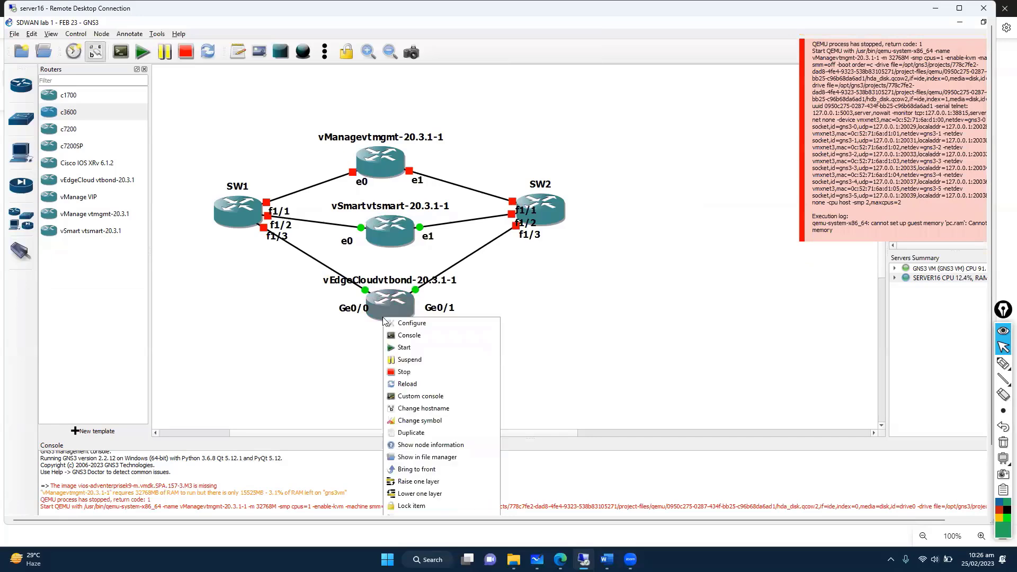
left_click(416, 338)
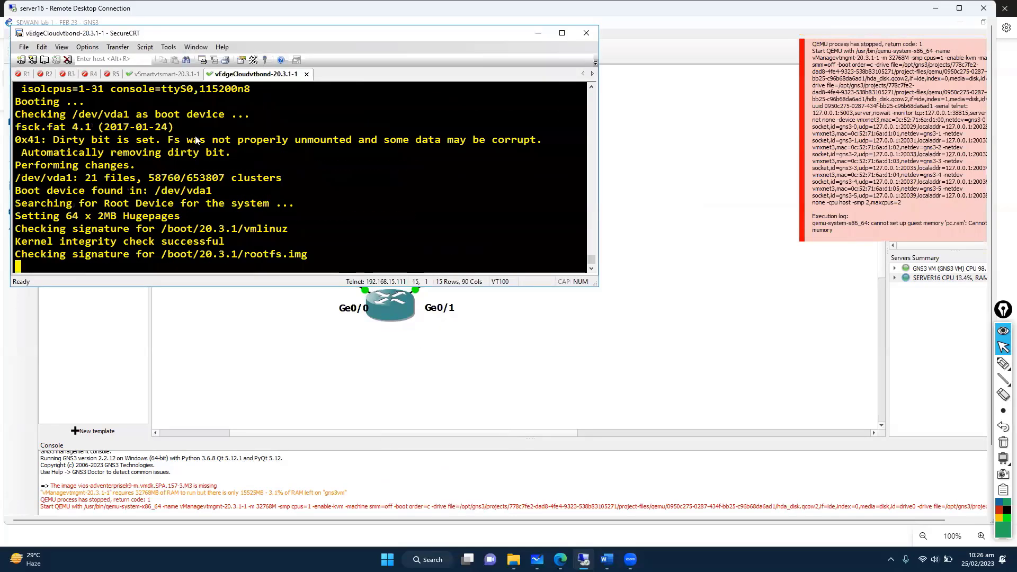
left_click(159, 74)
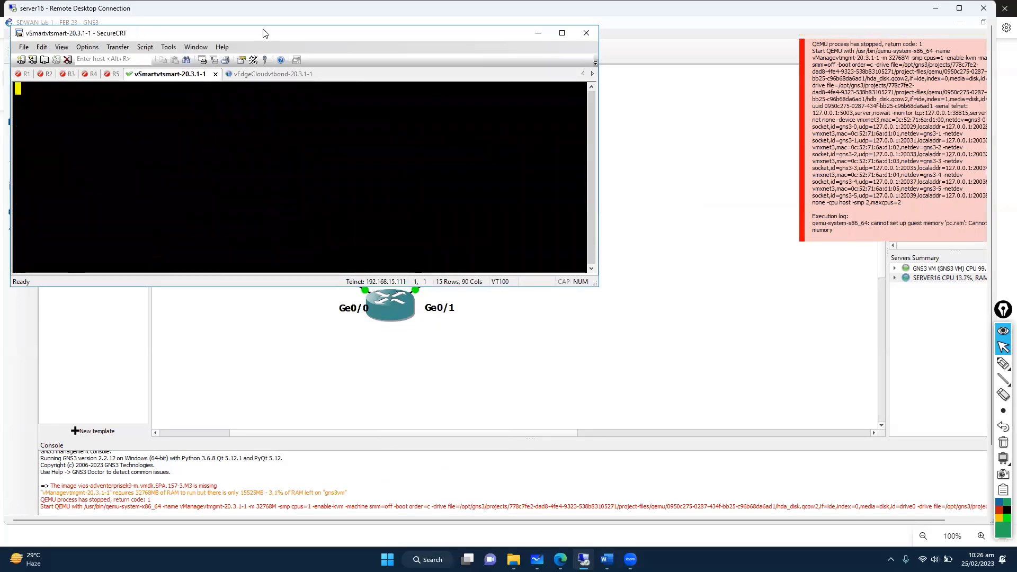
left_click_drag(265, 33, 373, 115)
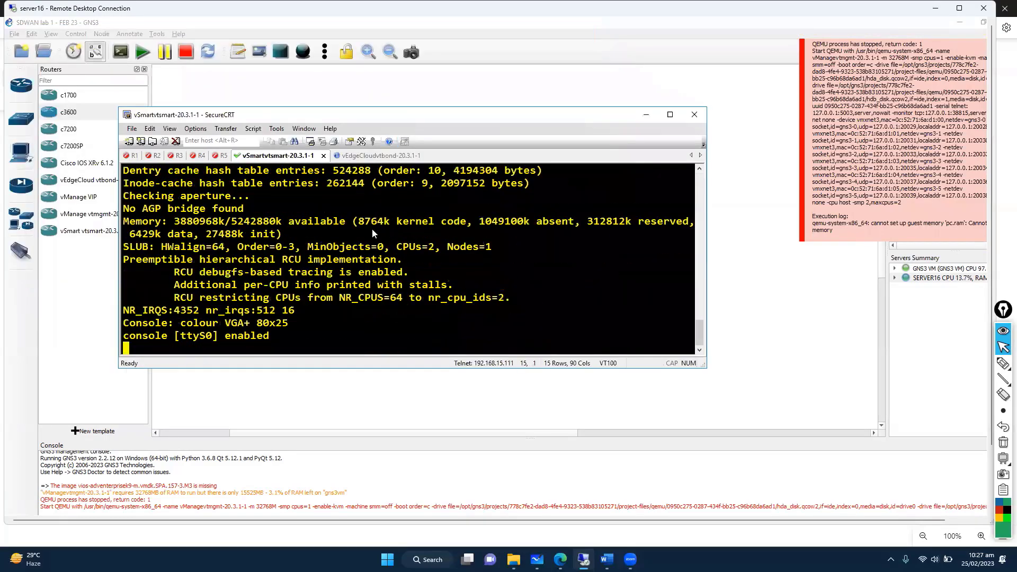
left_click(378, 155)
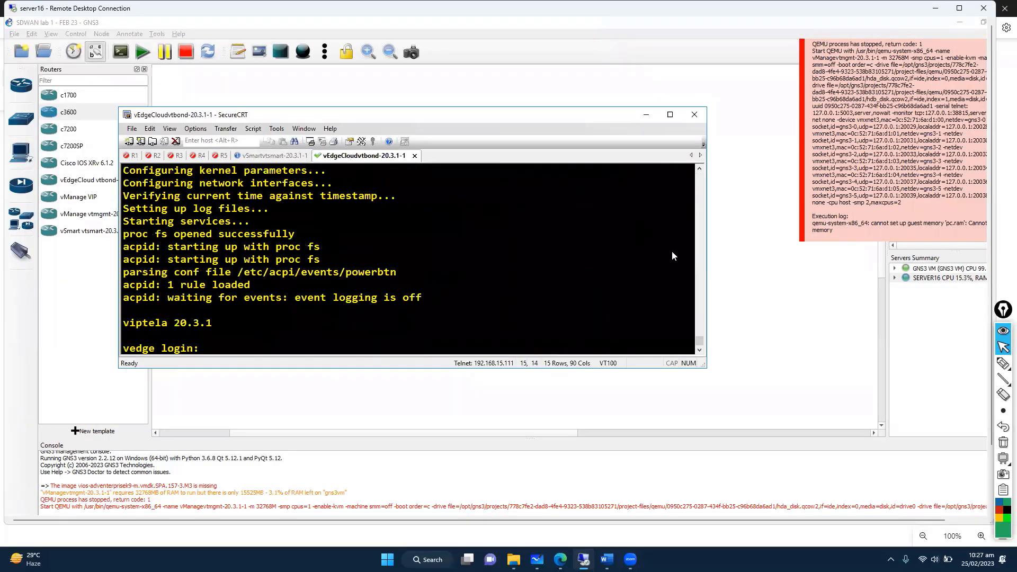
left_click(766, 252)
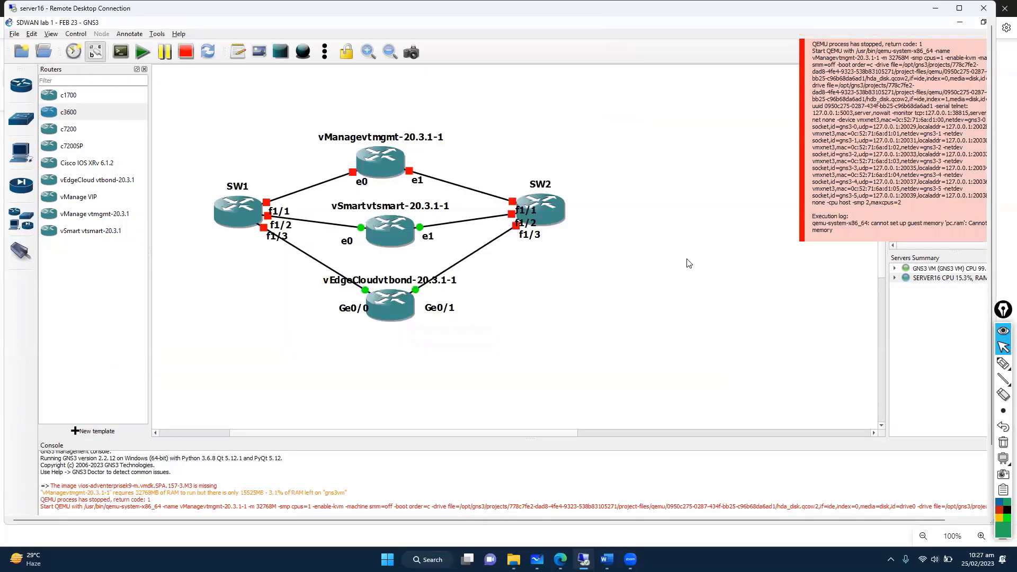
Step: Start switches SW1 and SW2 and nudge SW2 slightly left and down
right_click(224, 220)
left_click(252, 261)
right_click(554, 209)
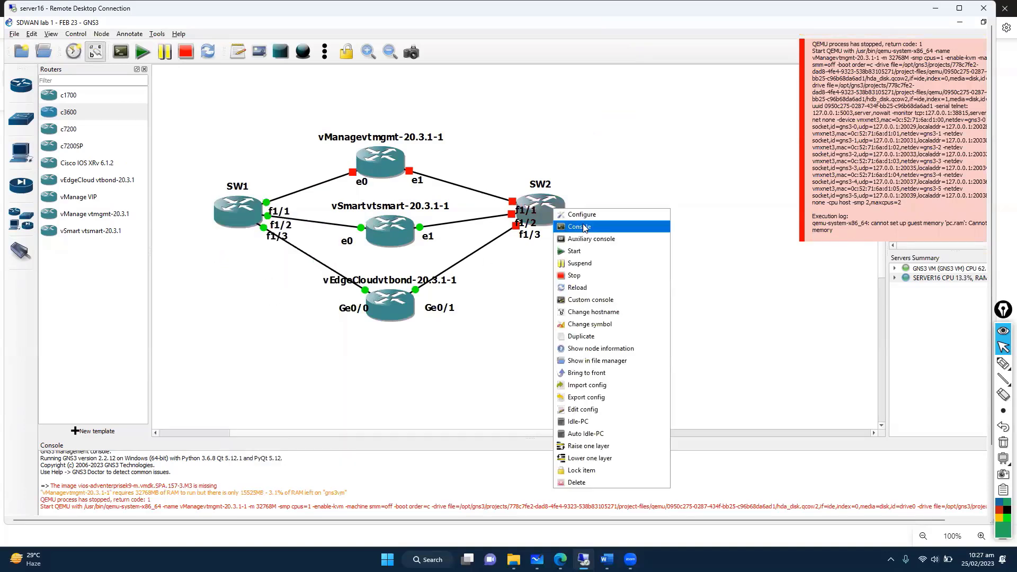
left_click(590, 254)
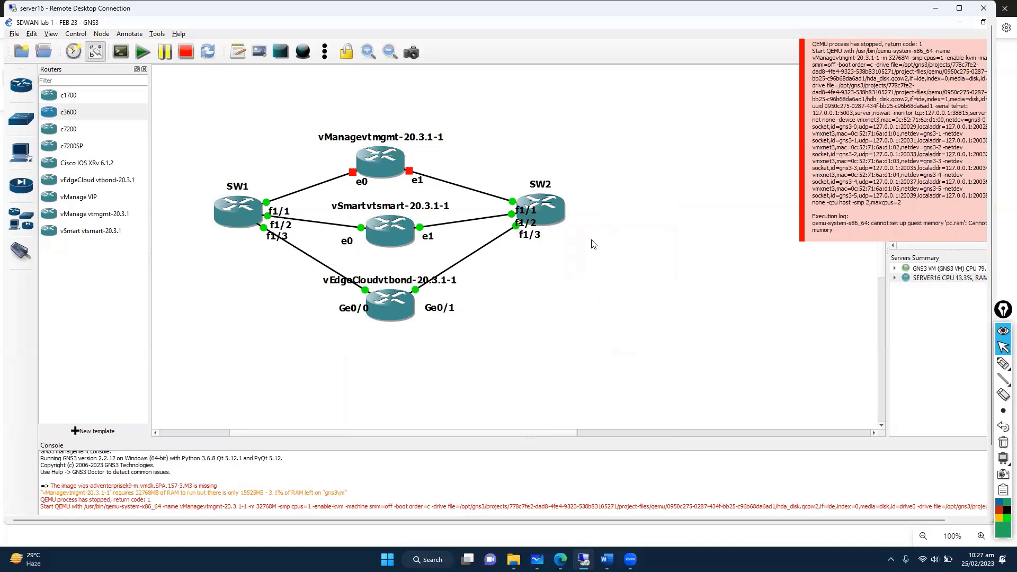
left_click(575, 272)
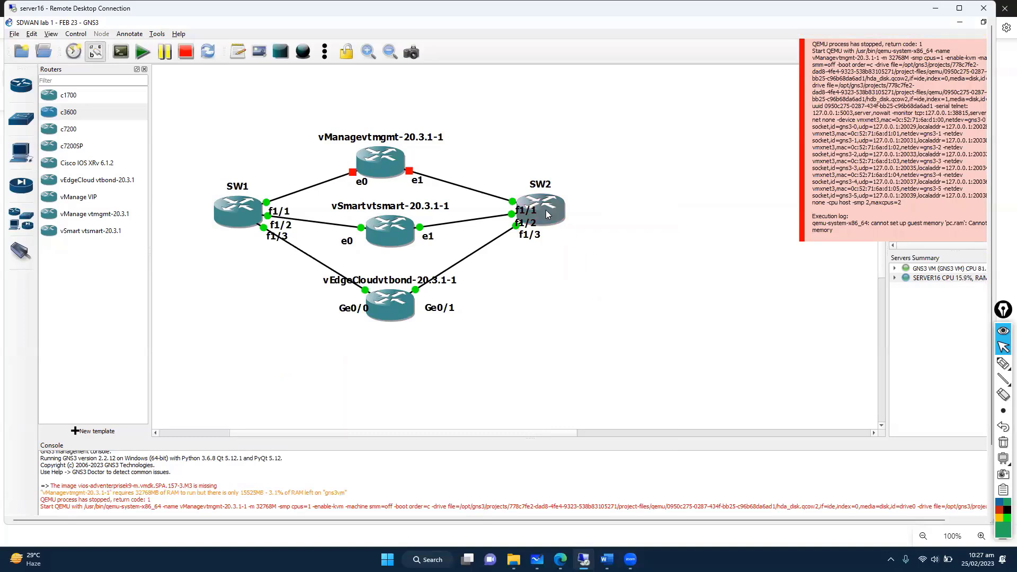
left_click_drag(547, 214, 534, 222)
left_click_drag(469, 148, 568, 292)
Step: Try starting vManage, dismiss the Not connected error, and highlight the 32768 MB RAM error in the log
right_click(362, 164)
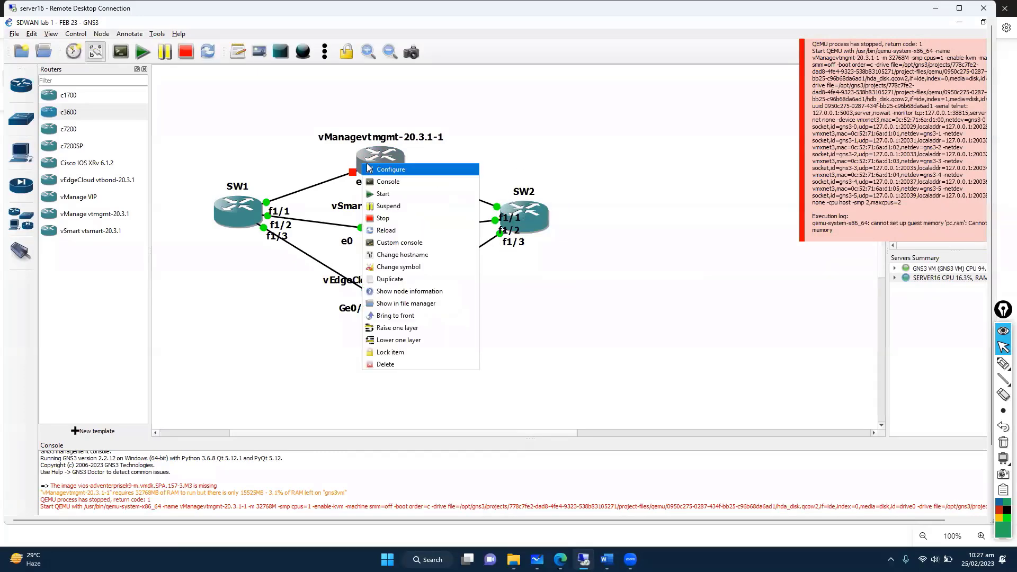
left_click(390, 193)
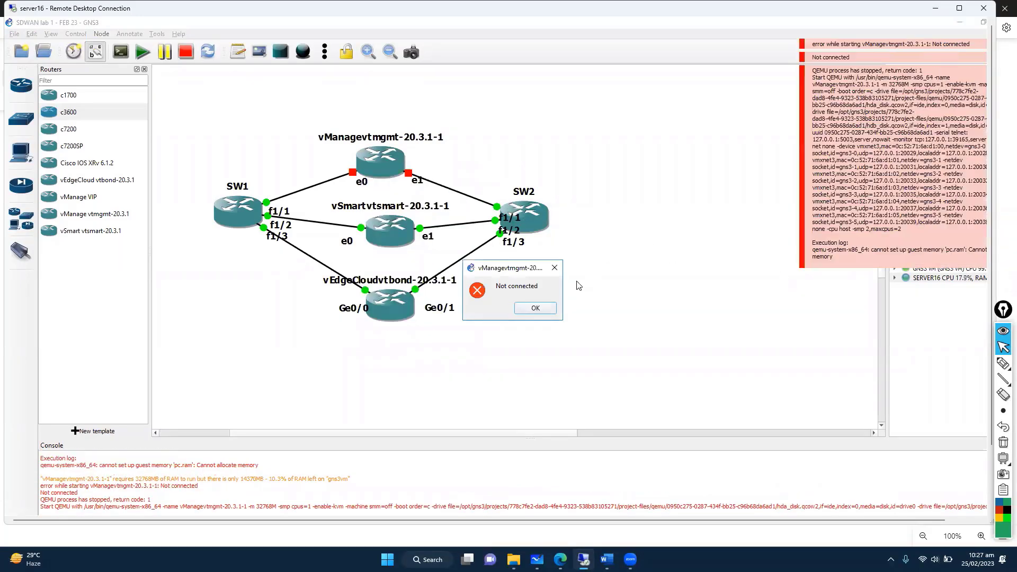
left_click(529, 309)
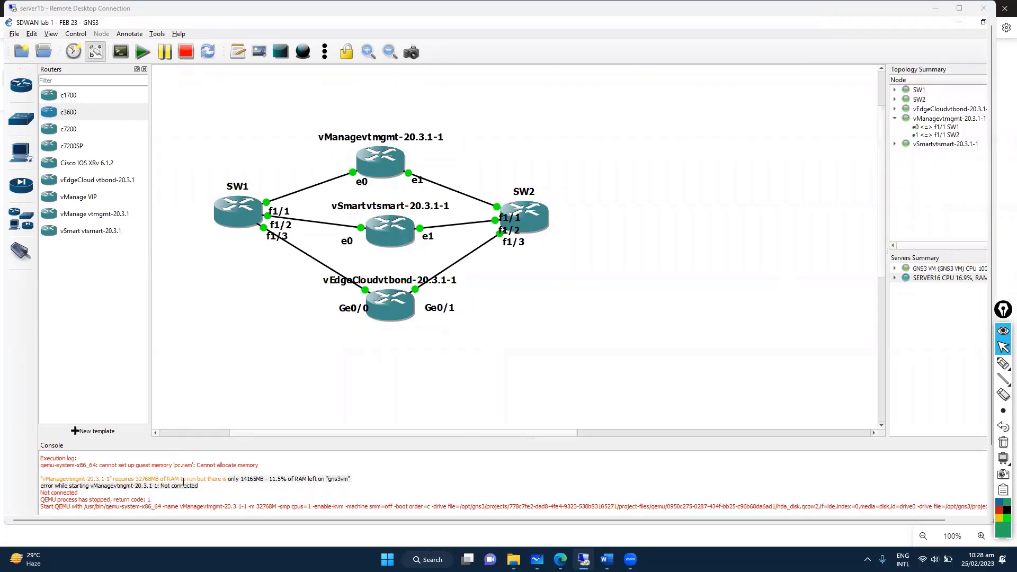
left_click_drag(126, 480, 354, 479)
left_click(268, 489)
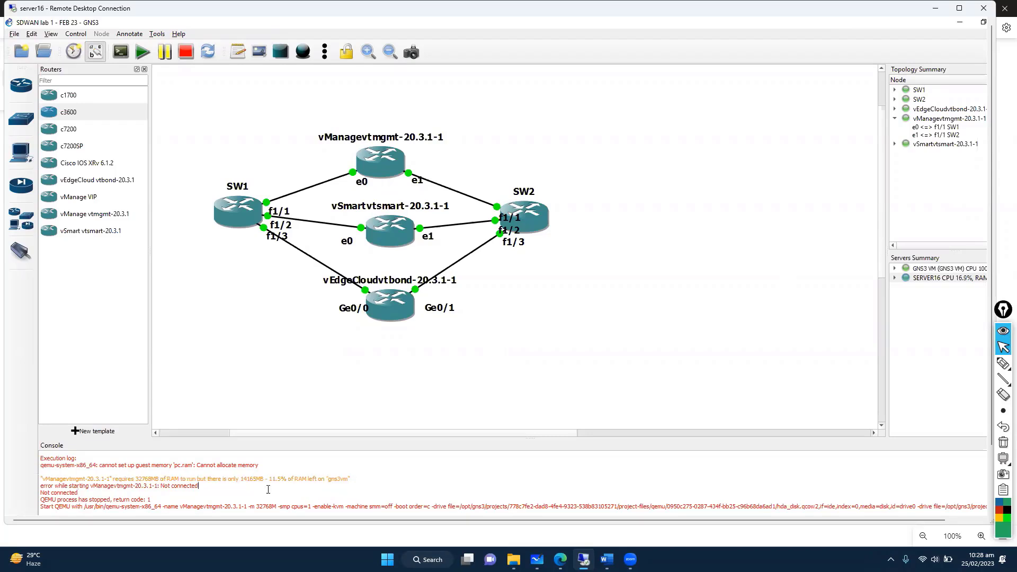
left_click_drag(240, 479, 290, 474)
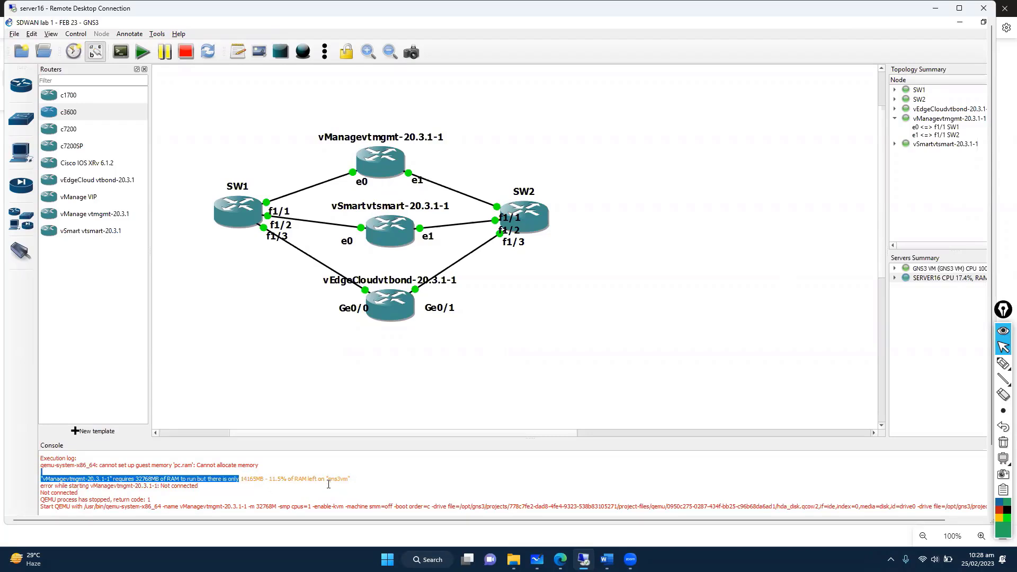
left_click(548, 349)
Step: Check vManage's 4096 MB RAM setting and open its console in SecureCRT
right_click(374, 160)
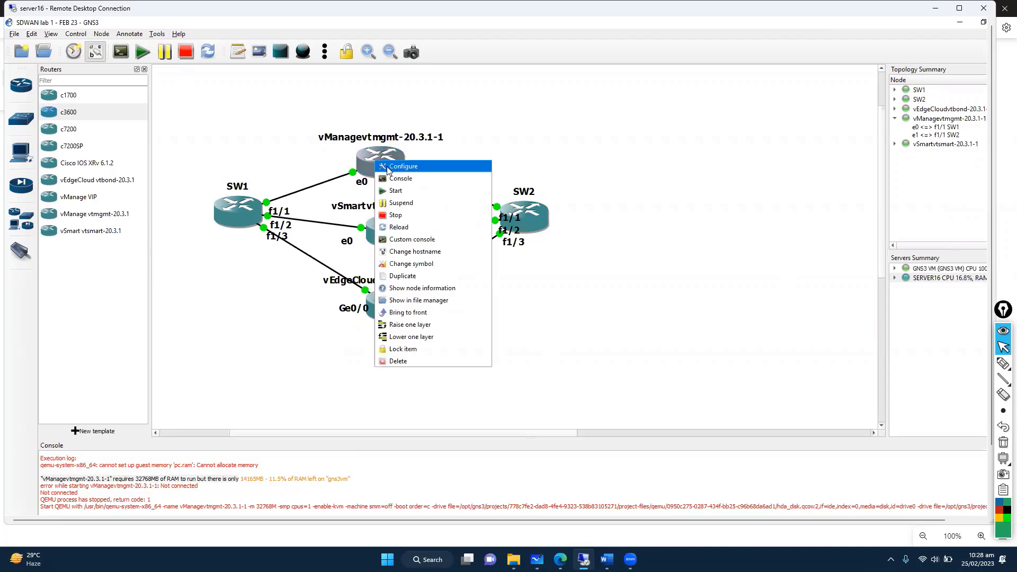
left_click(387, 168)
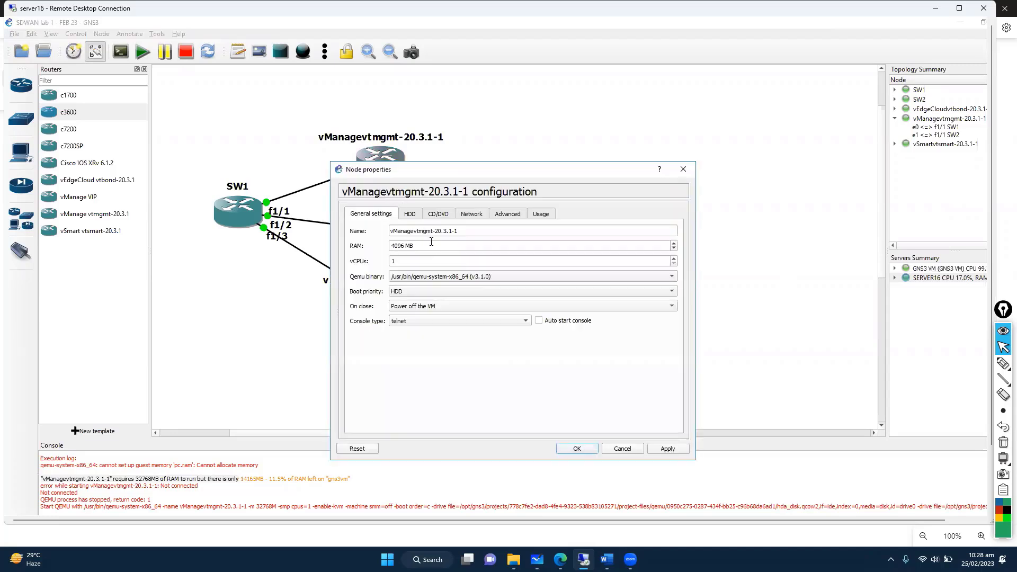
left_click_drag(431, 241, 377, 250)
left_click(578, 450)
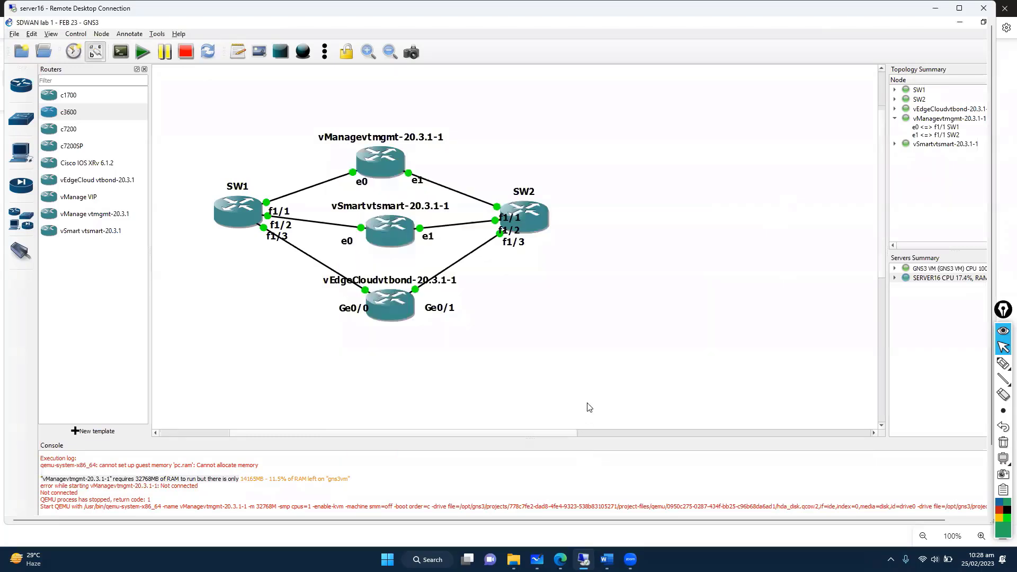
right_click(388, 158)
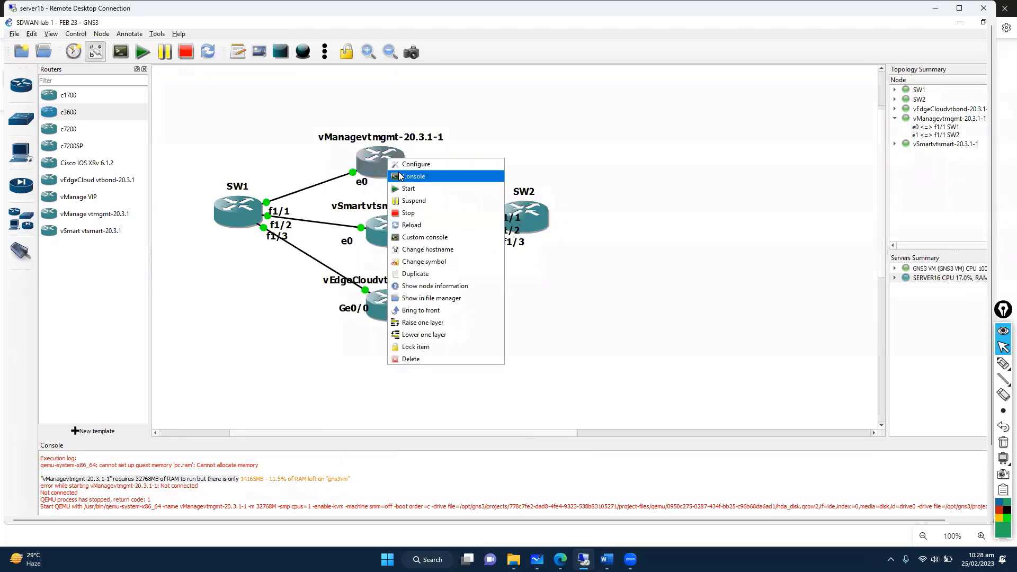
left_click(413, 179)
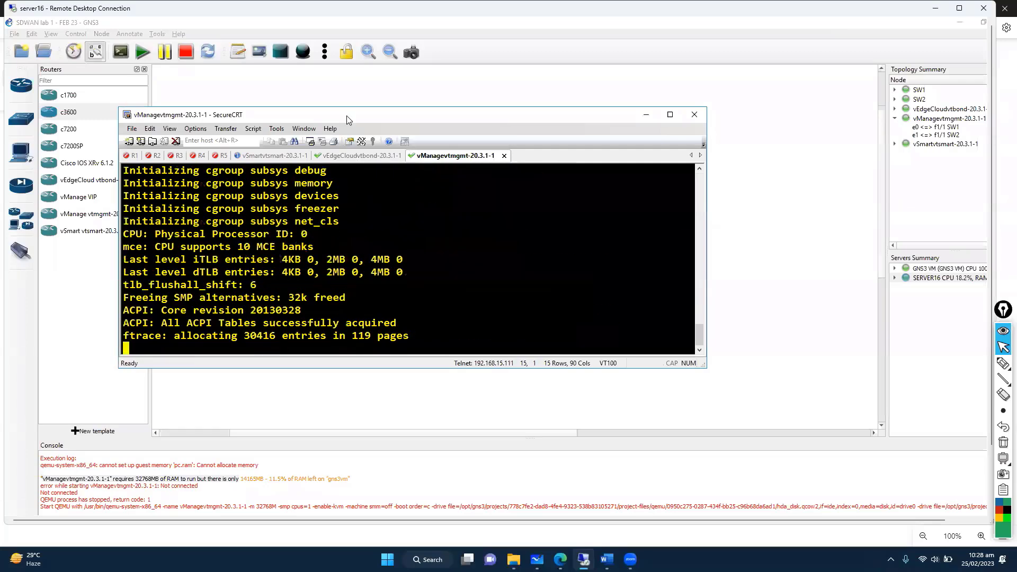
left_click_drag(346, 116, 580, 101)
left_click(391, 230)
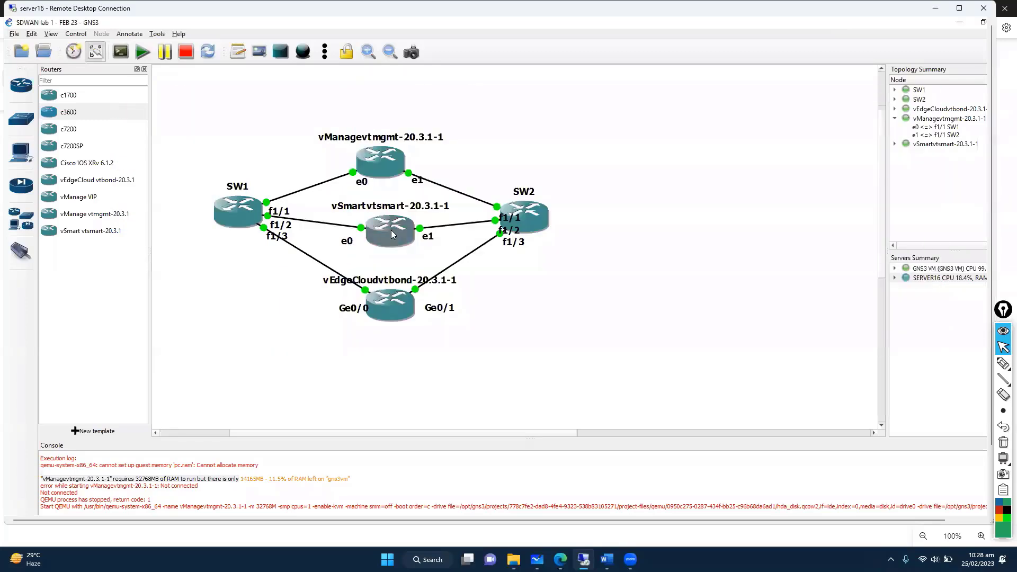
Step: Check the RAM on vSmart (4096 MB) and vEdgeCloud (2048 MB), leaving both unchanged
right_click(392, 236)
left_click(418, 245)
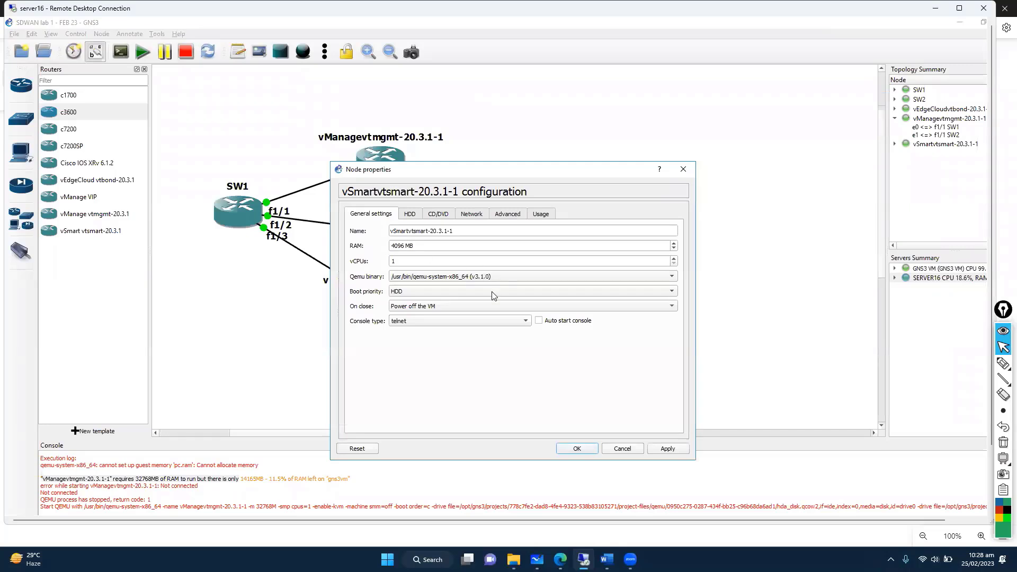
left_click_drag(435, 247, 342, 250)
left_click(684, 169)
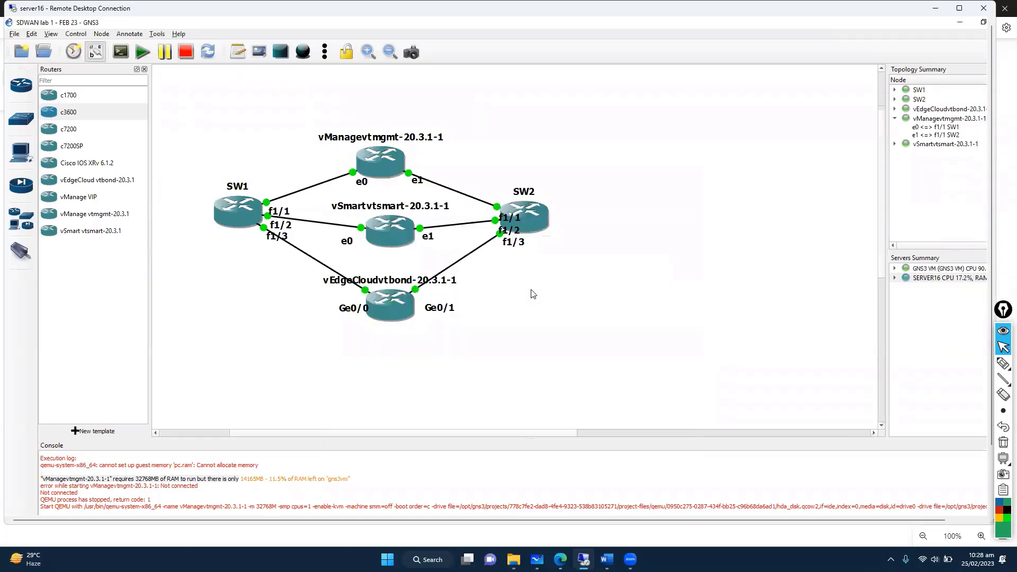
right_click(391, 308)
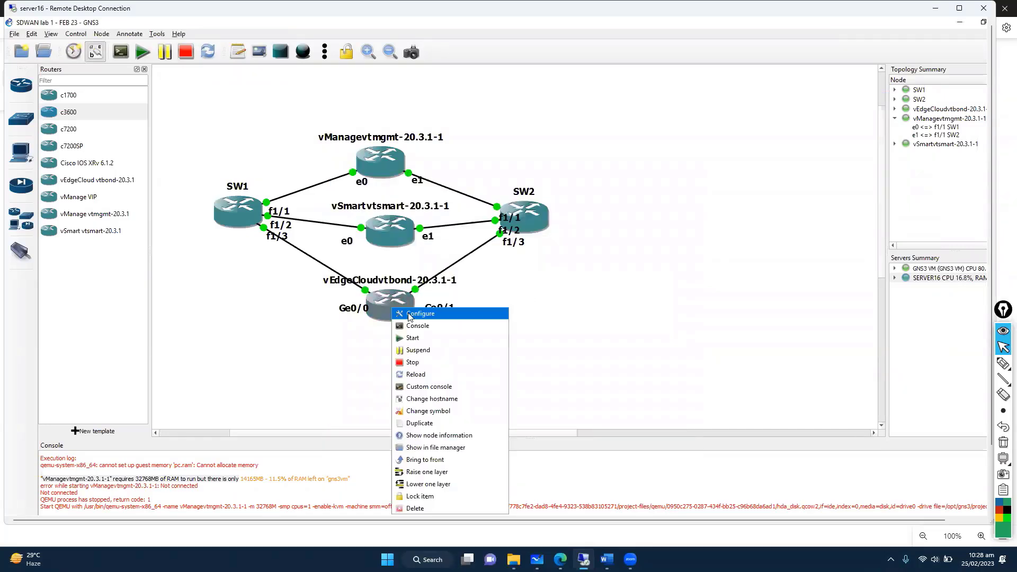
left_click(405, 314)
left_click_drag(418, 246, 354, 247)
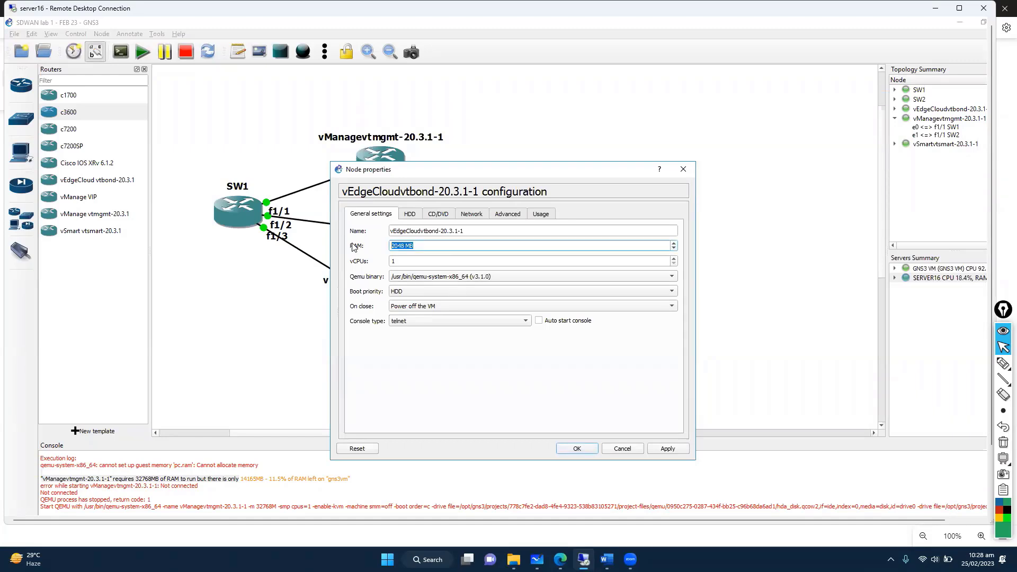
left_click(683, 169)
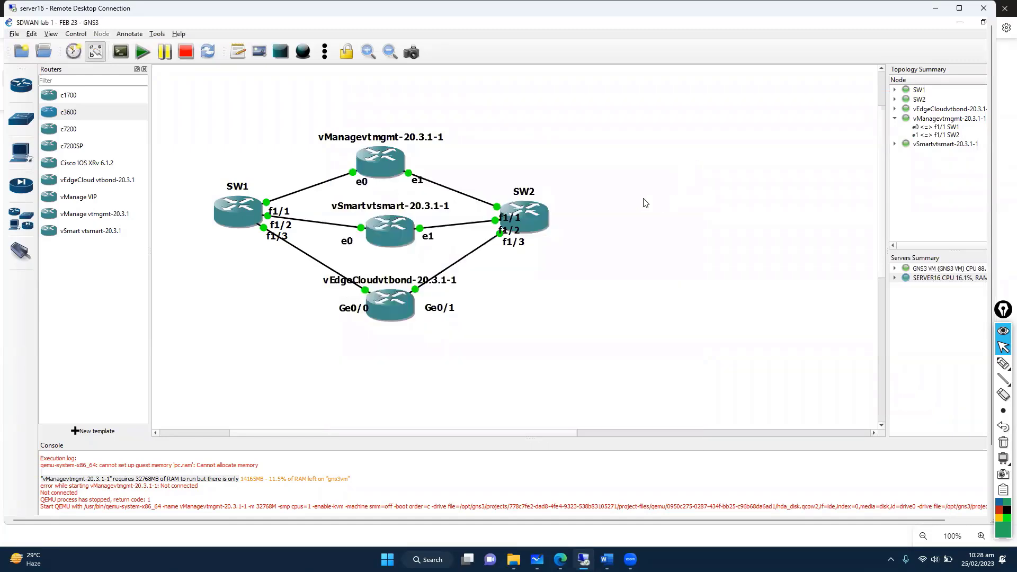
Step: Make the remote desktop session full-screen and bring up the SecureCRT console window
right_click(380, 164)
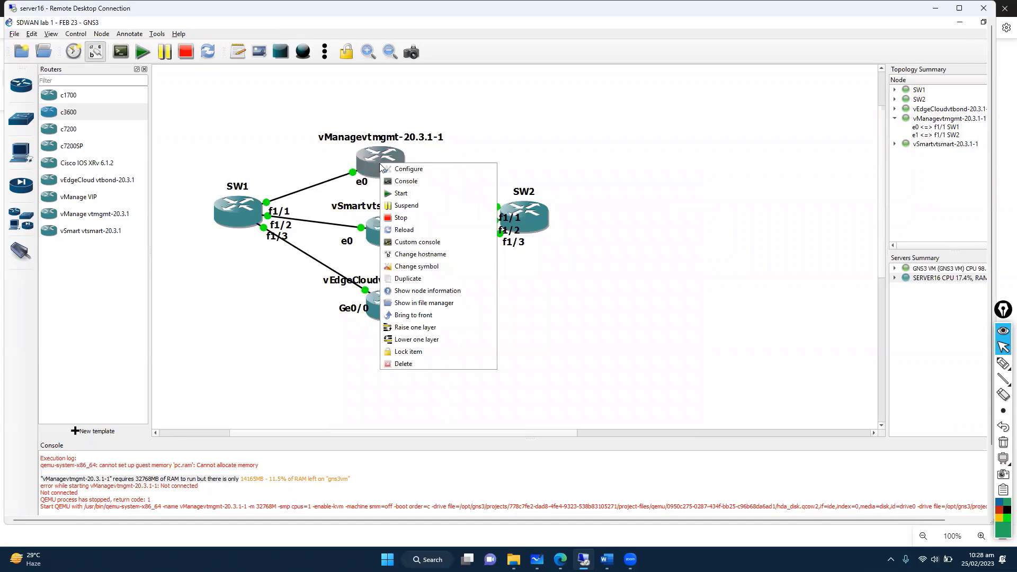
left_click(650, 189)
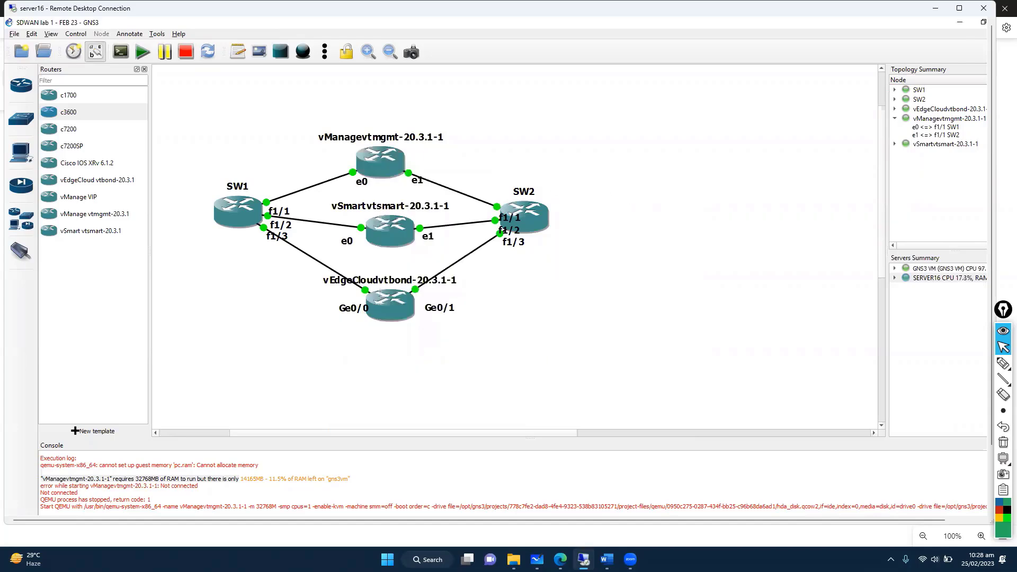
left_click(584, 559)
left_click(584, 559)
left_click(959, 8)
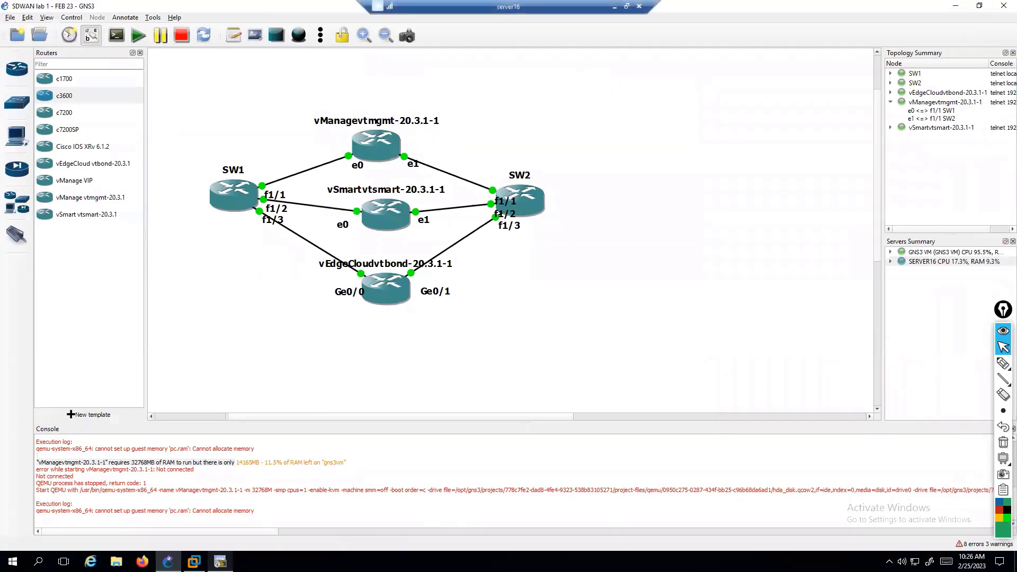
left_click(220, 562)
left_click(221, 561)
left_click(195, 562)
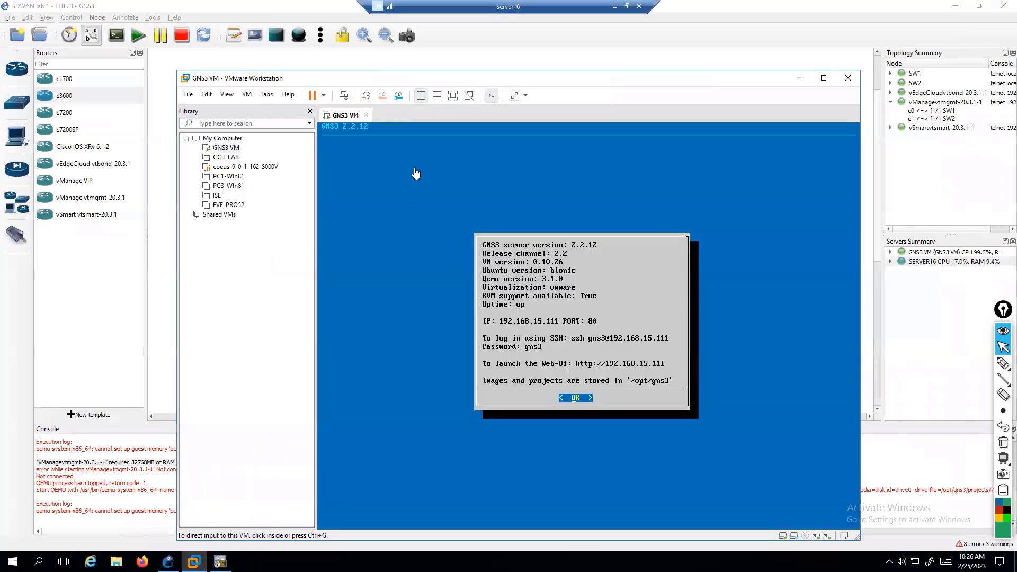
right_click(348, 118)
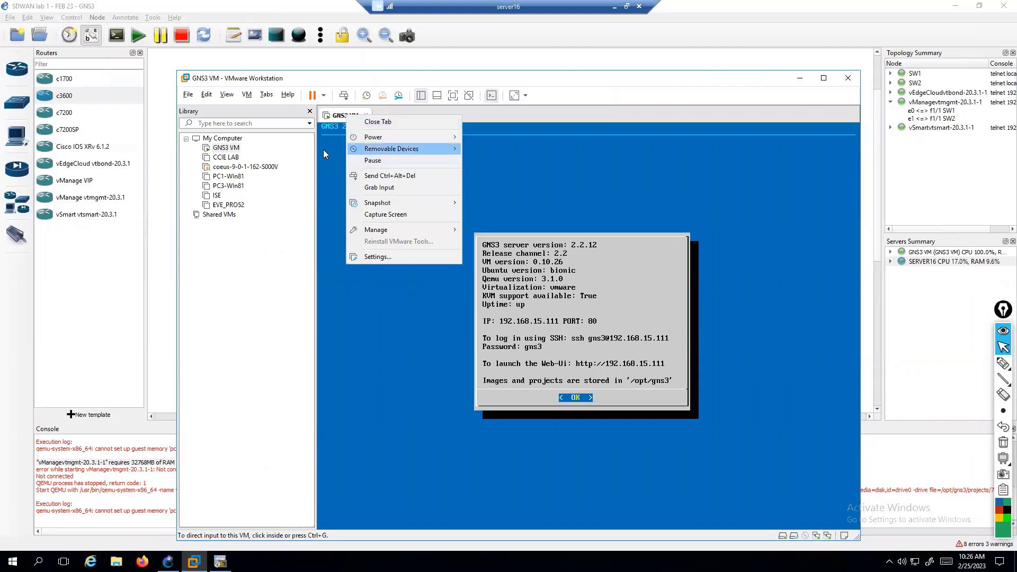
left_click(378, 256)
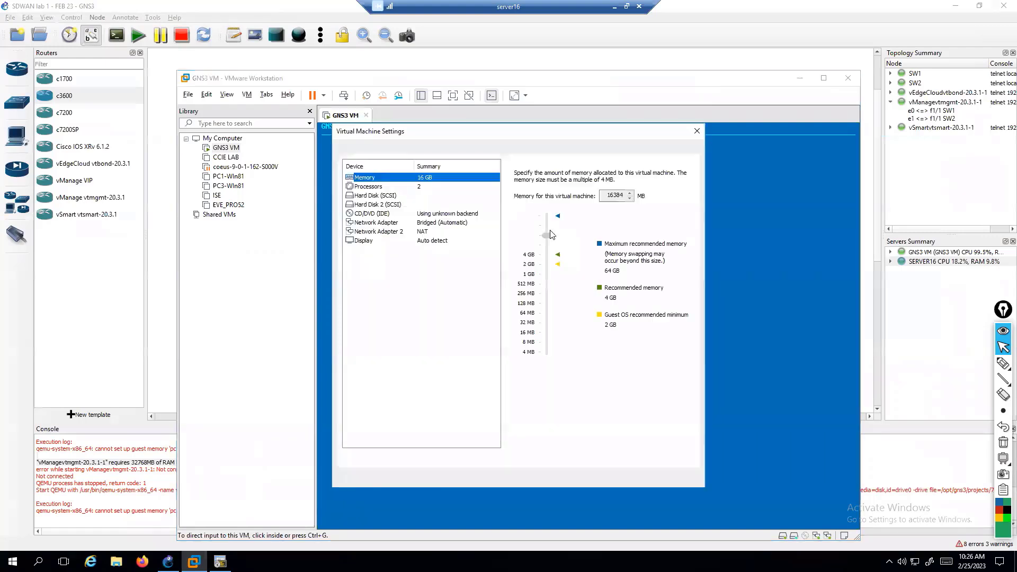
left_click(433, 206)
left_click(400, 182)
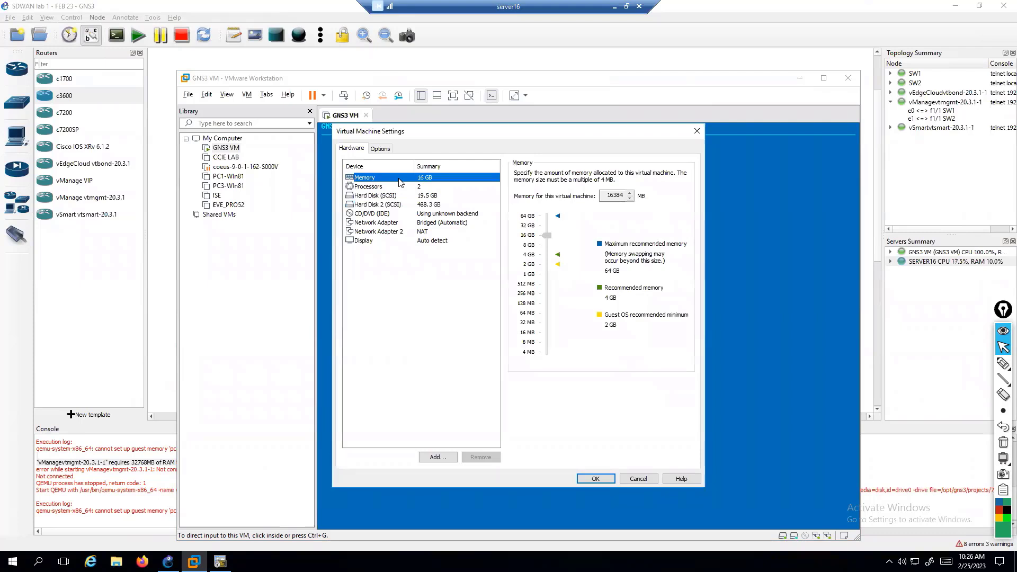
left_click(696, 130)
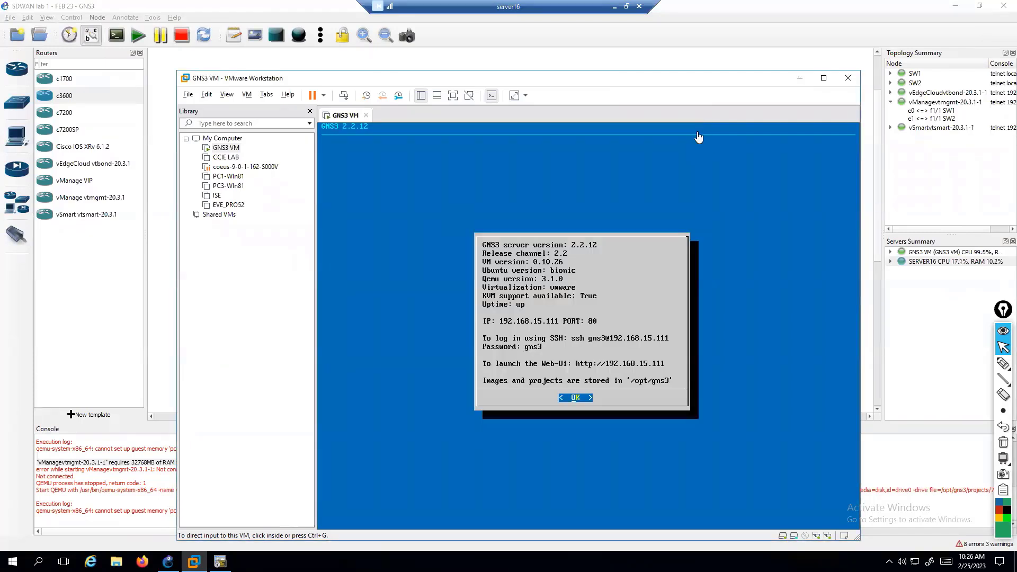
left_click(800, 78)
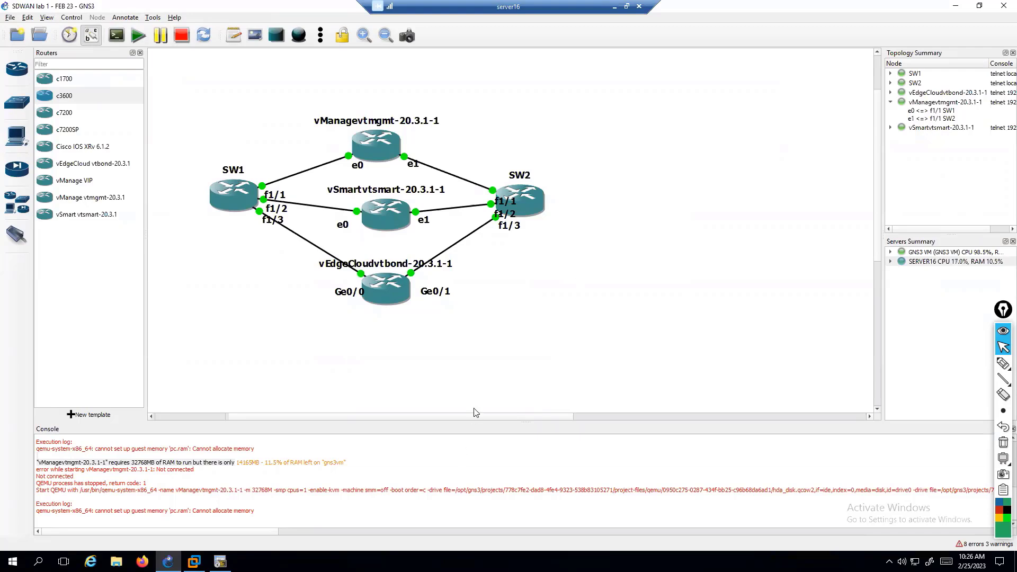
left_click(194, 562)
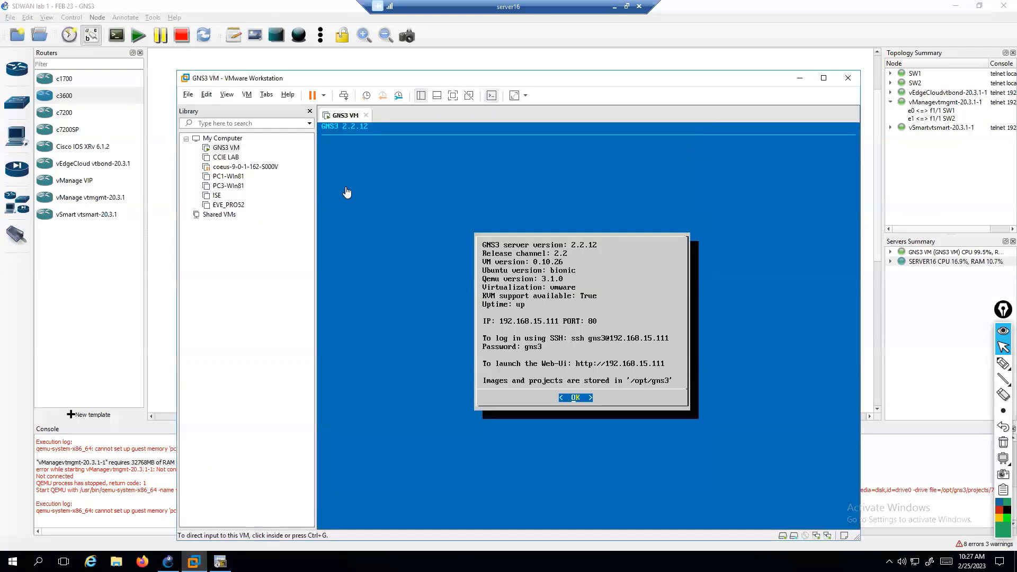
left_click(800, 78)
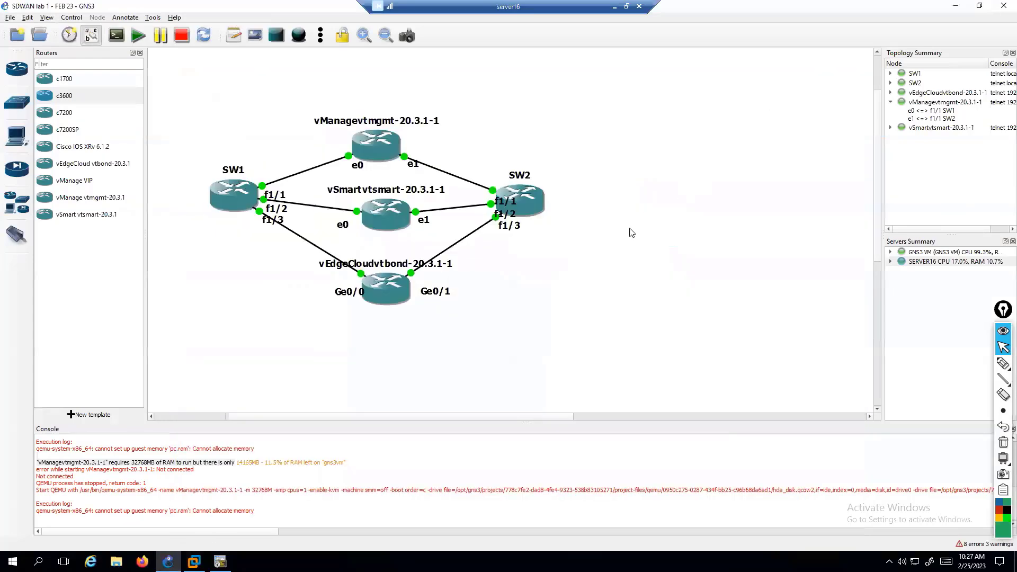
Step: Refresh the vSmart and vEdgeCloud login prompts, then return to the vManage boot console
left_click(220, 561)
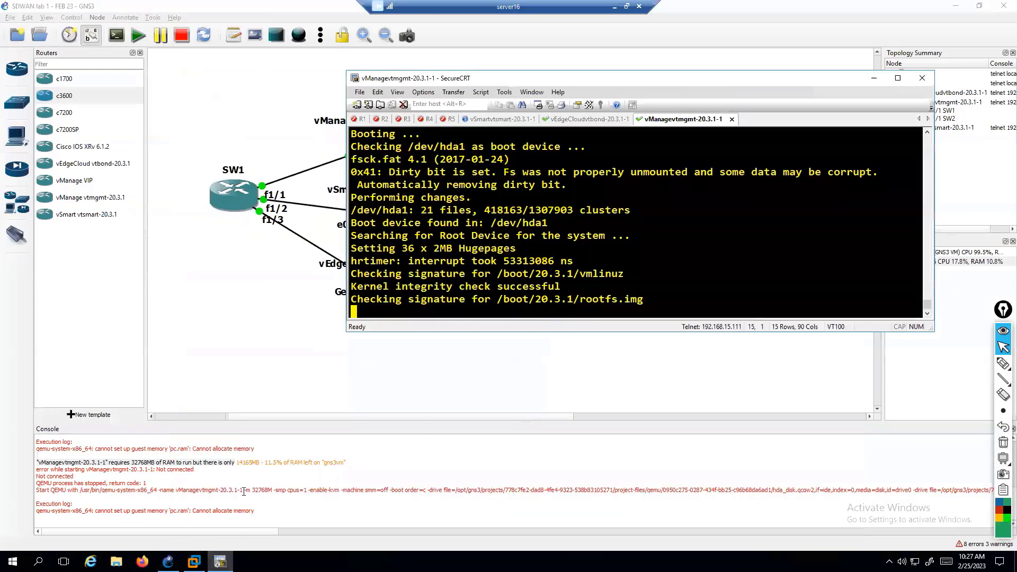
left_click(497, 119)
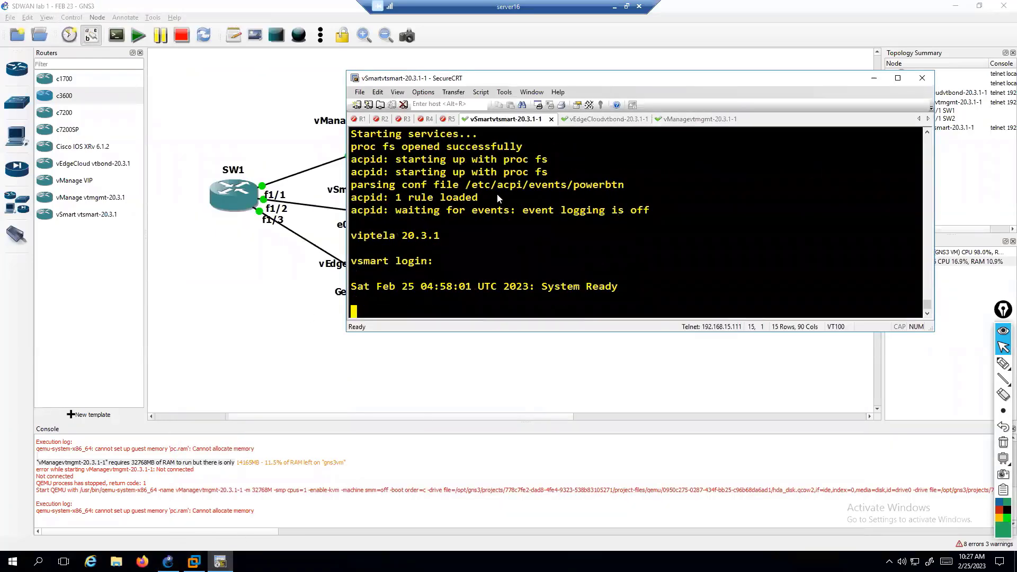
key("Return")
left_click(568, 123)
key("Return")
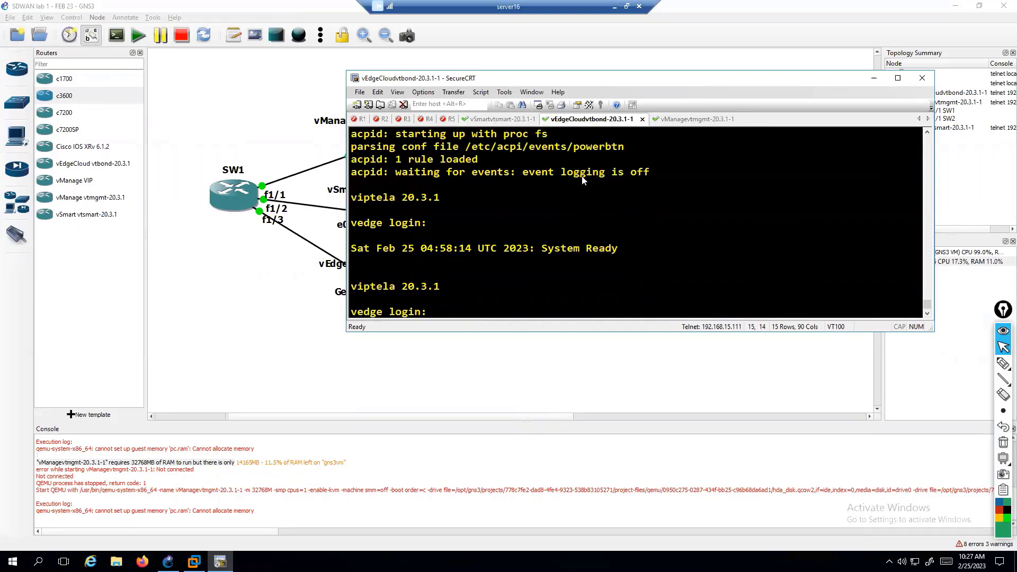
left_click(665, 120)
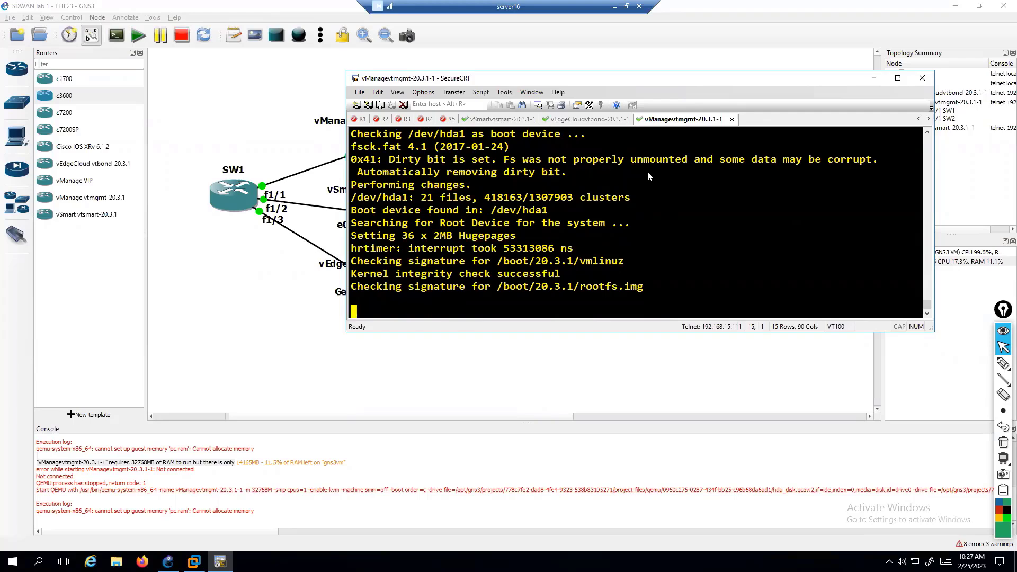
Step: Open the SW1 and SW2 switch consoles in SecureCRT
left_click(217, 196)
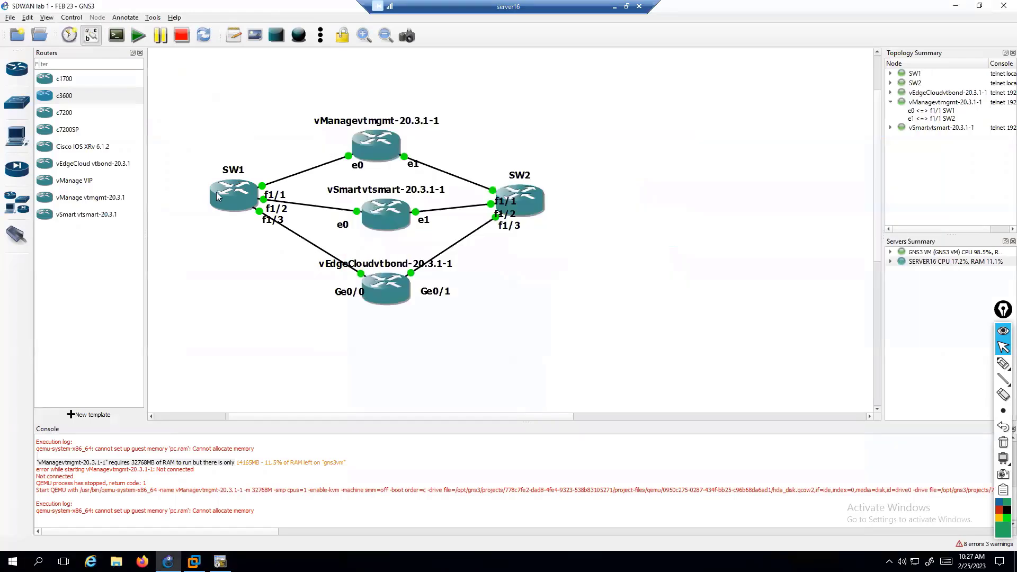
right_click(229, 191)
left_click(254, 206)
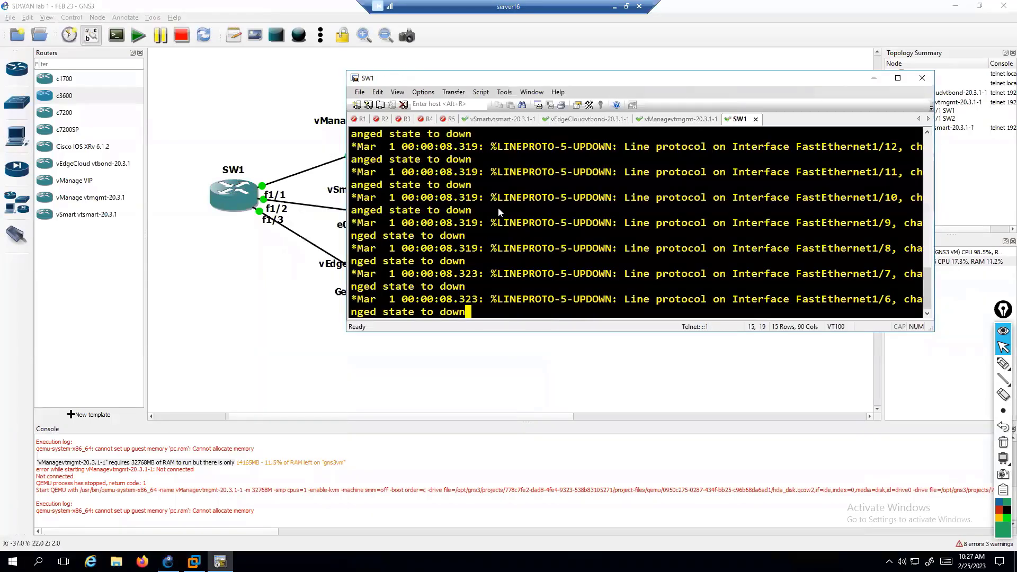
left_click(254, 122)
right_click(517, 197)
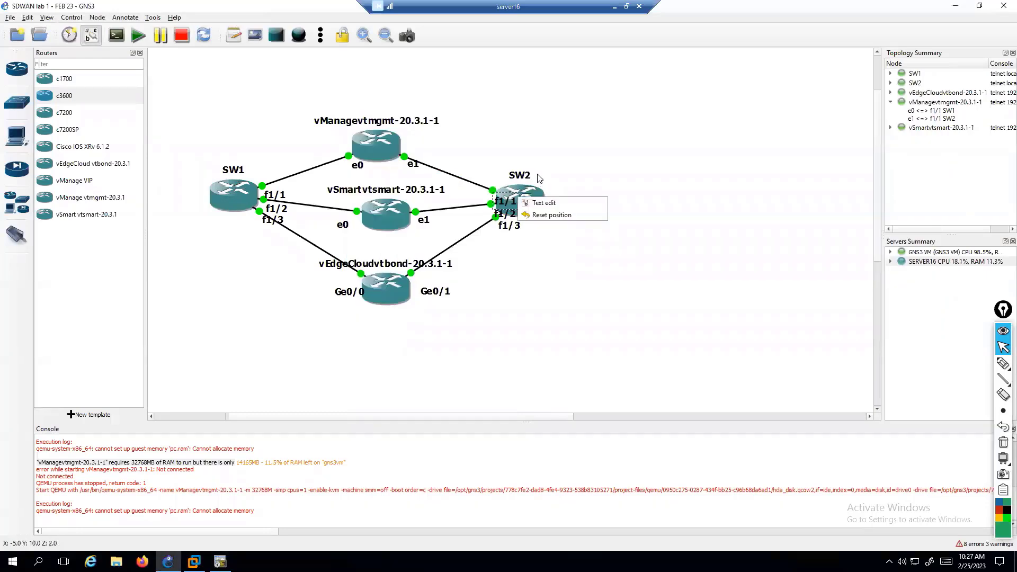
left_click(535, 197)
right_click(534, 197)
left_click(565, 215)
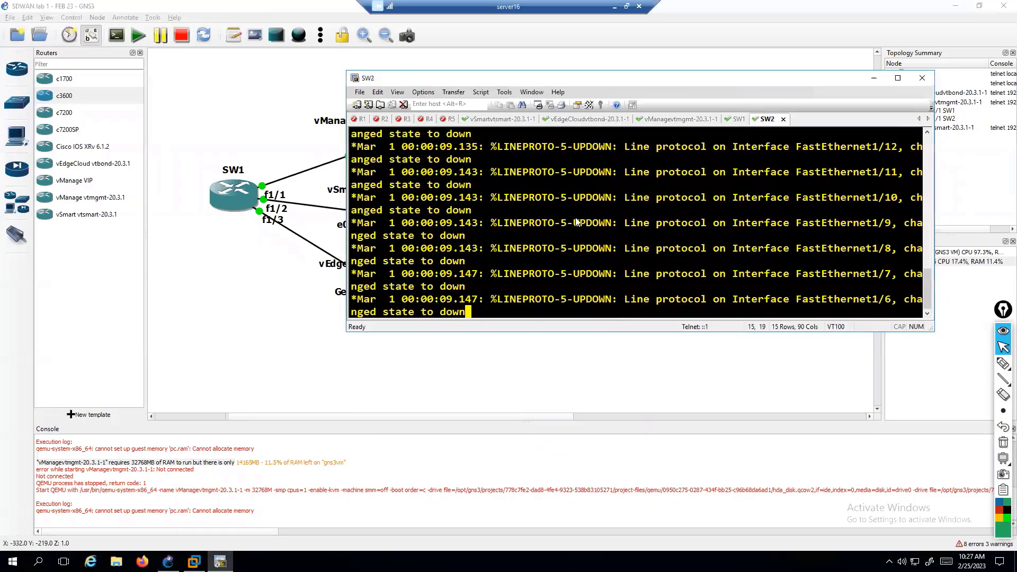
Step: Close the old R1–R5 router sessions and take the remote desktop out of full screen
left_click(371, 122)
left_click(375, 120)
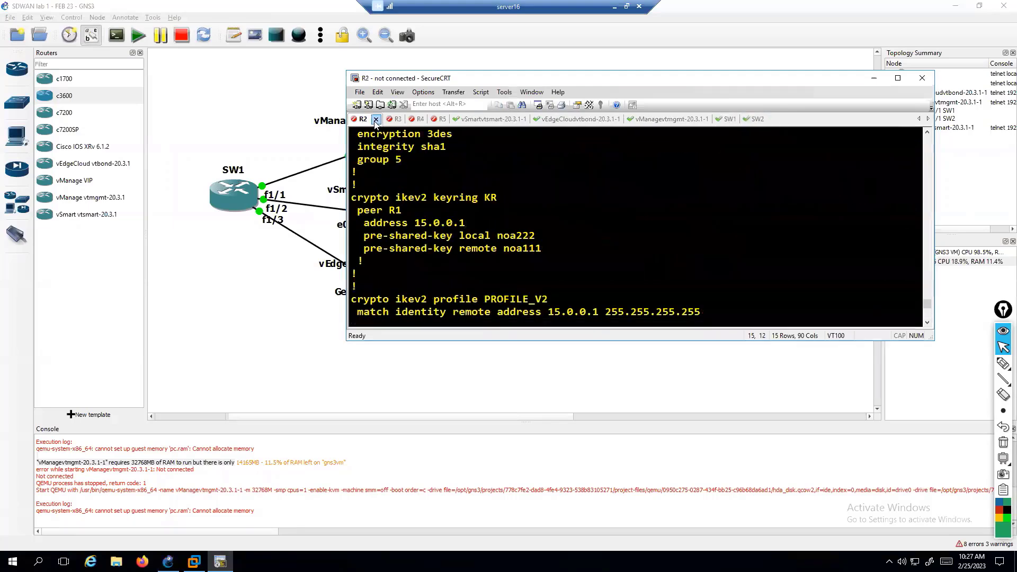
left_click(375, 120)
left_click(375, 120)
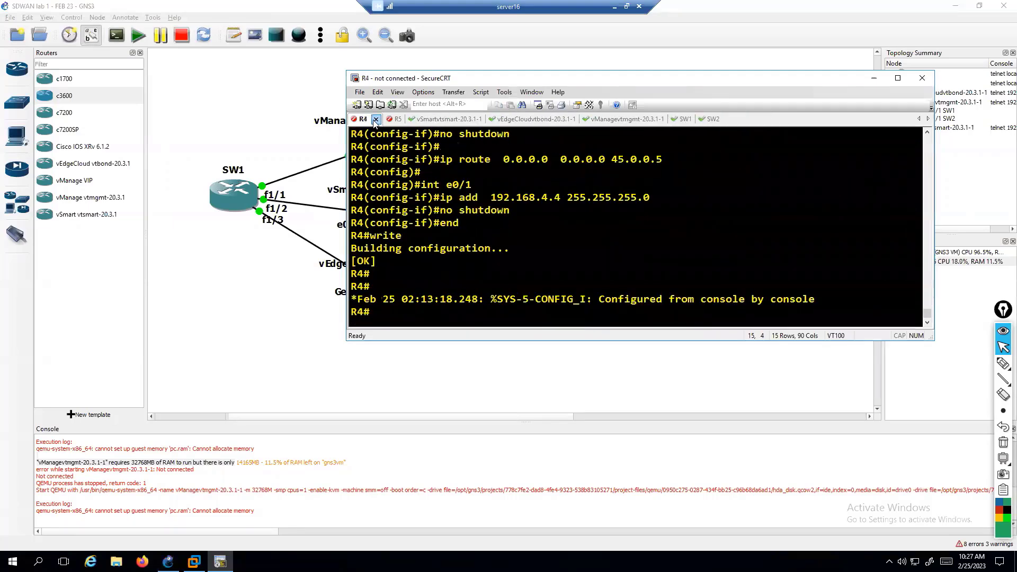
left_click(375, 120)
left_click(375, 120)
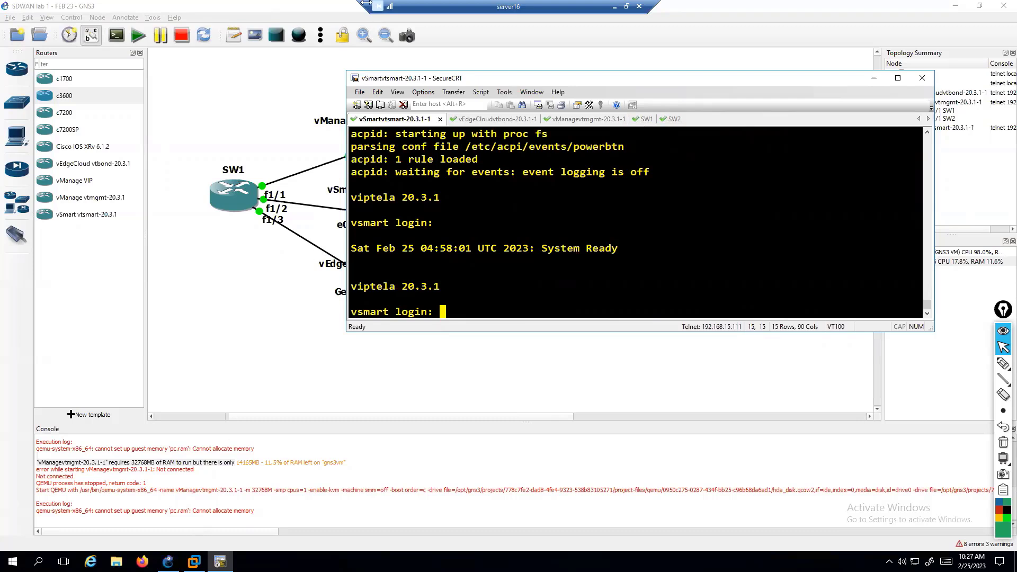
double_click(400, 8)
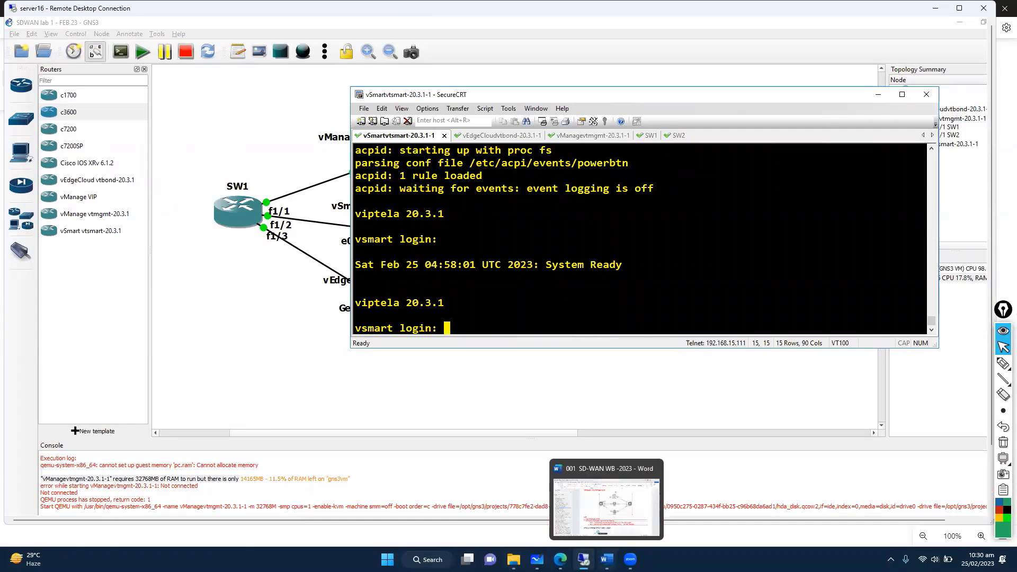
Step: Insert a blank line under the EVE-NG SD-WAN Topology setup heading in the workbook
left_click(607, 560)
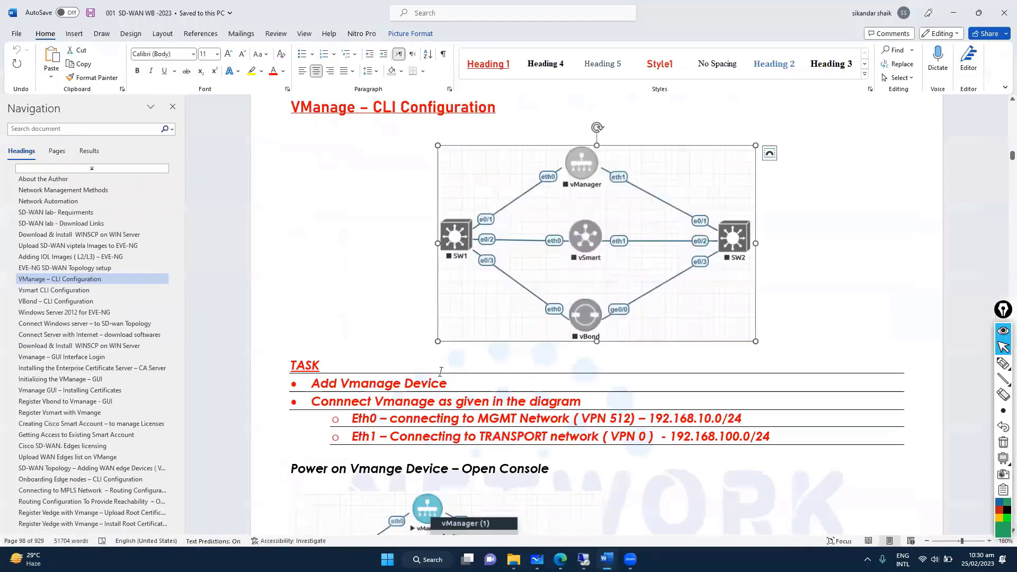
left_click(93, 268)
scroll(500, 259, "up", 2)
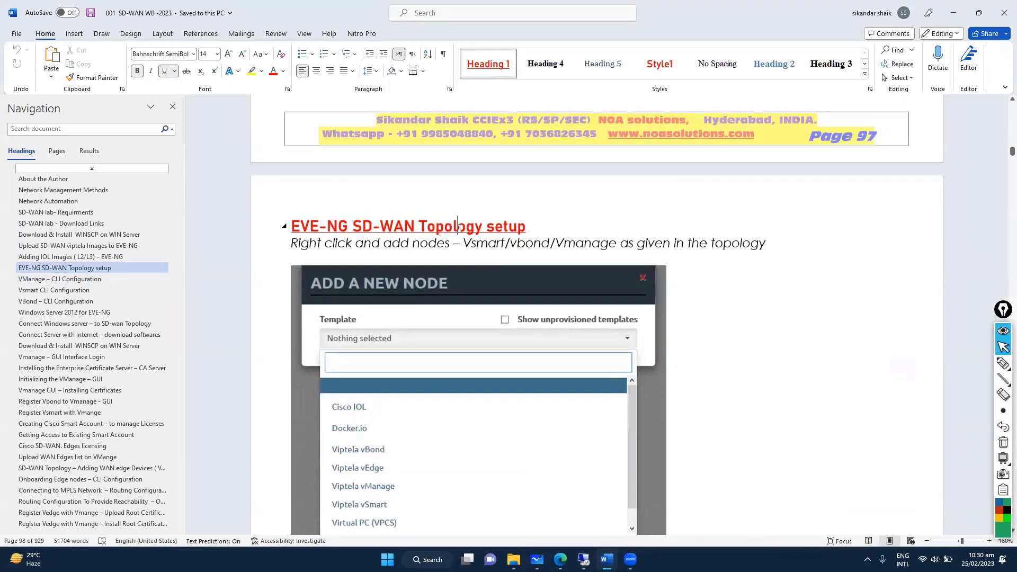
left_click_drag(358, 231, 518, 229)
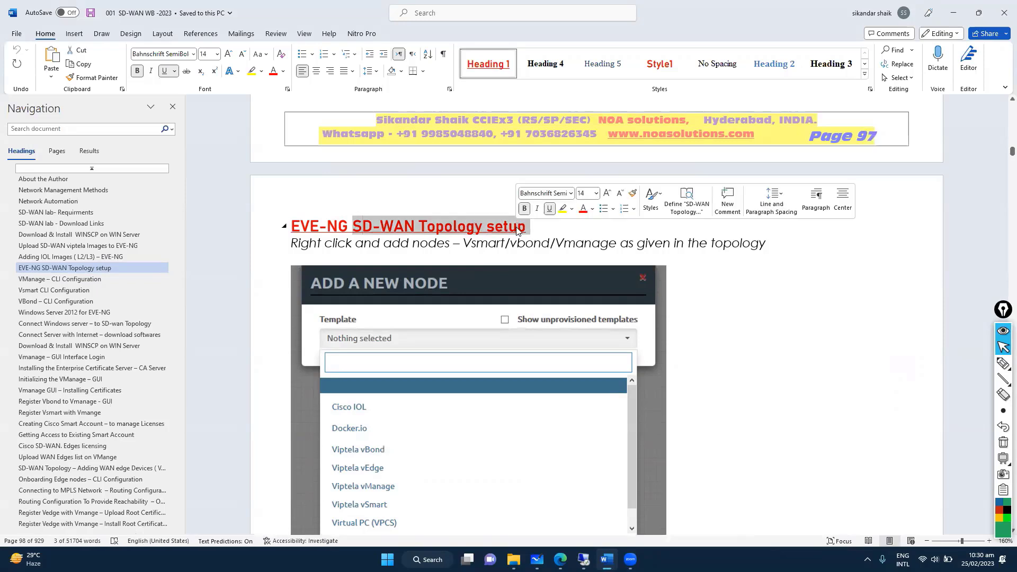
left_click(519, 248)
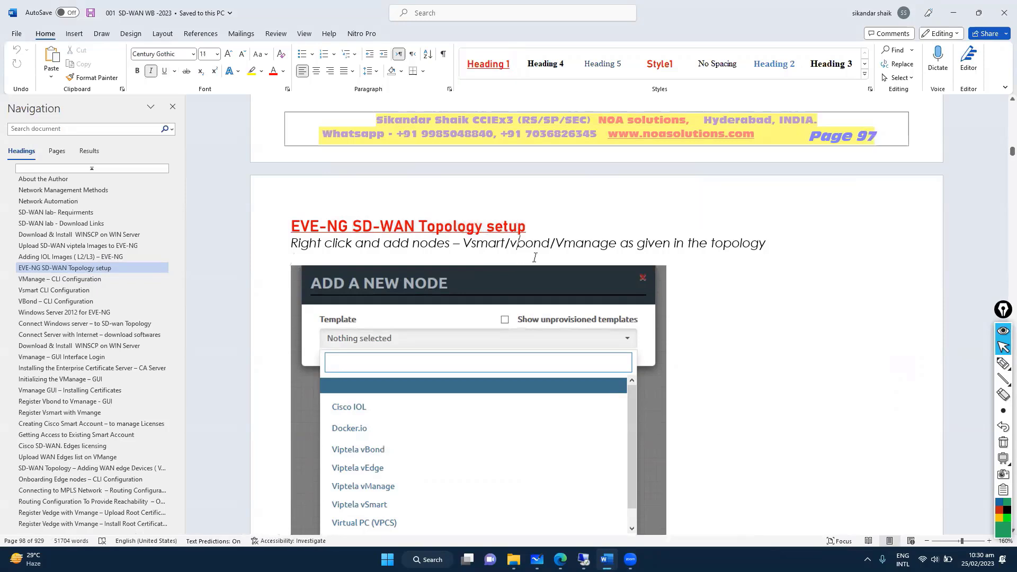
key("Return")
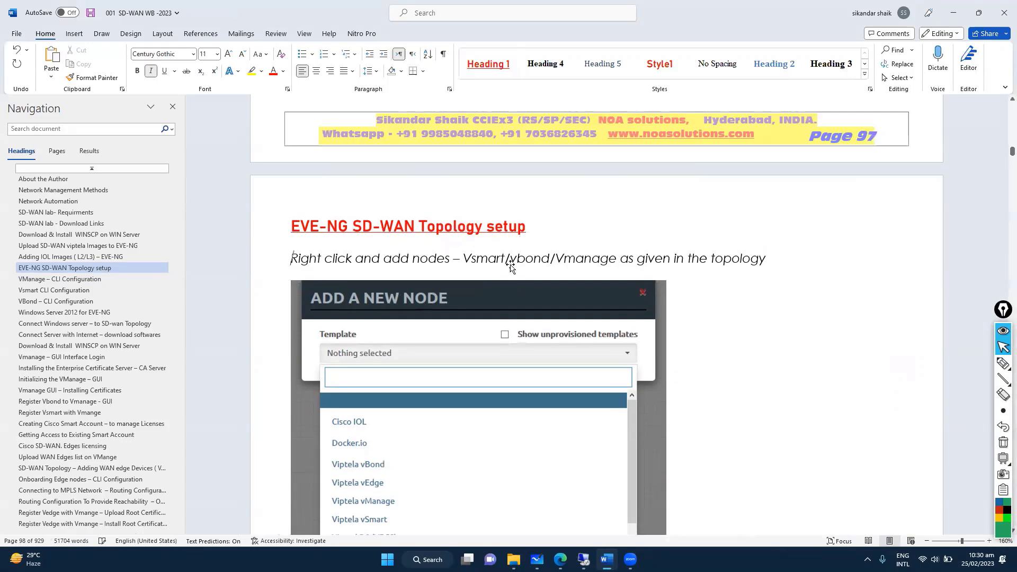
Step: Move to the VManage – CLI Configuration section and review the SD-WAN topology diagram
scroll(512, 268, "down", 6)
scroll(511, 269, "down", 20)
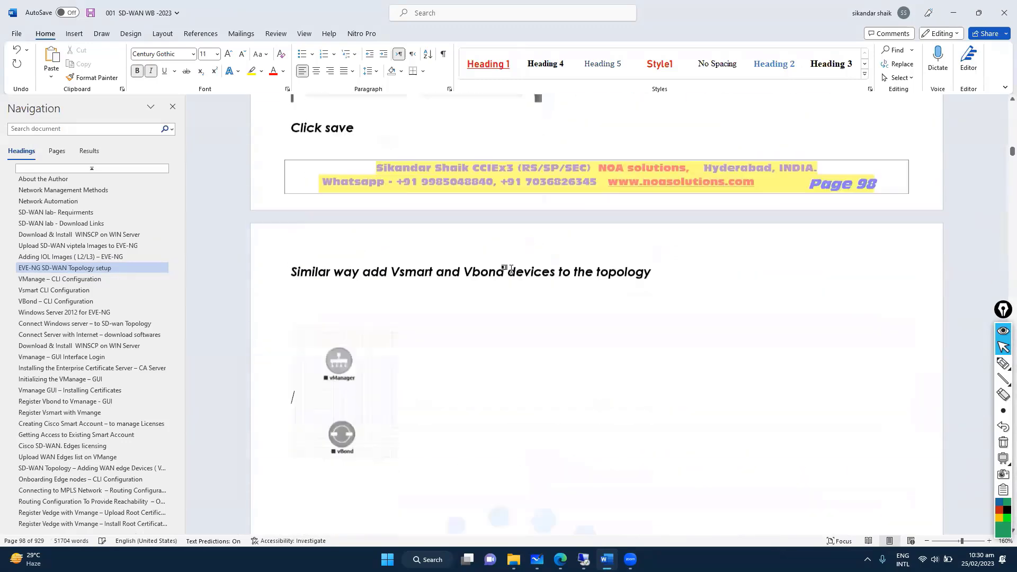
scroll(511, 270, "down", 15)
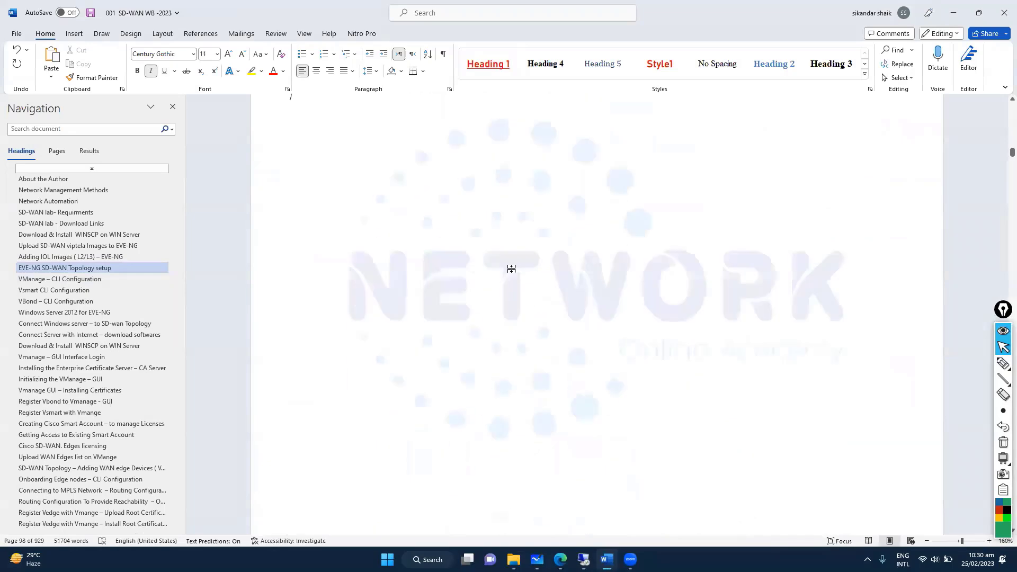
scroll(511, 269, "up", 6)
scroll(511, 269, "down", 2)
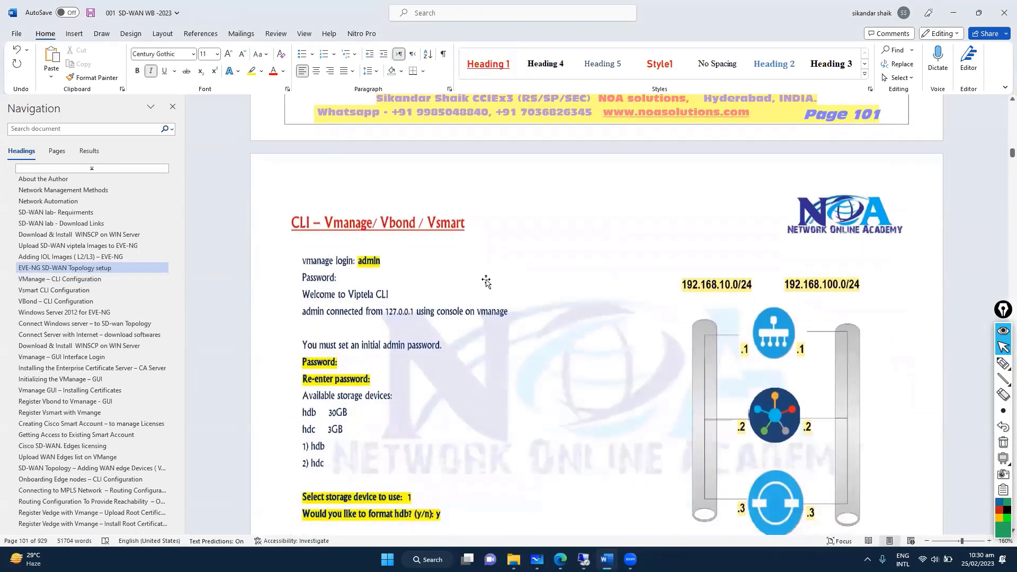
left_click(89, 278)
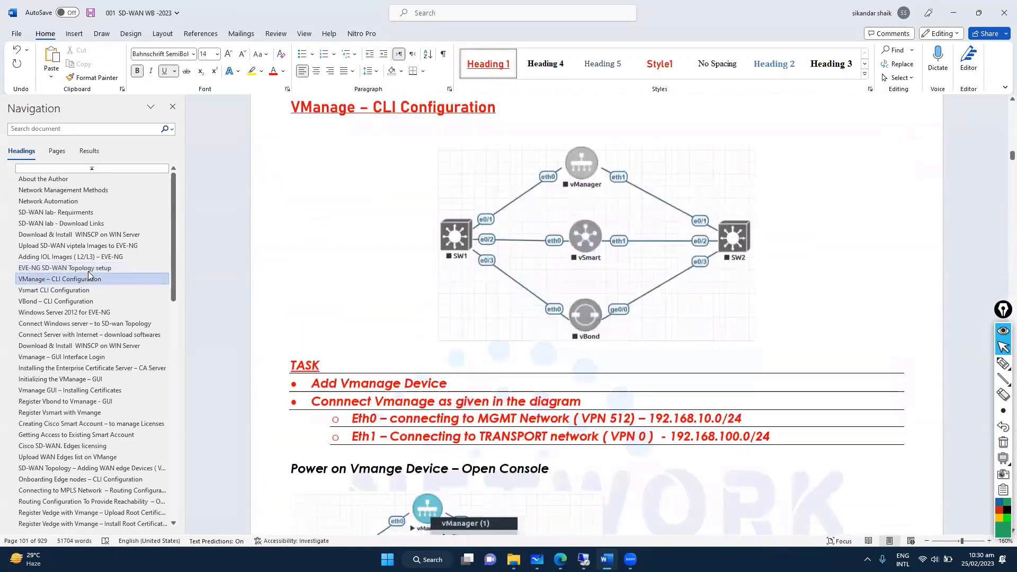
left_click(87, 270)
left_click(78, 278)
left_click(471, 260)
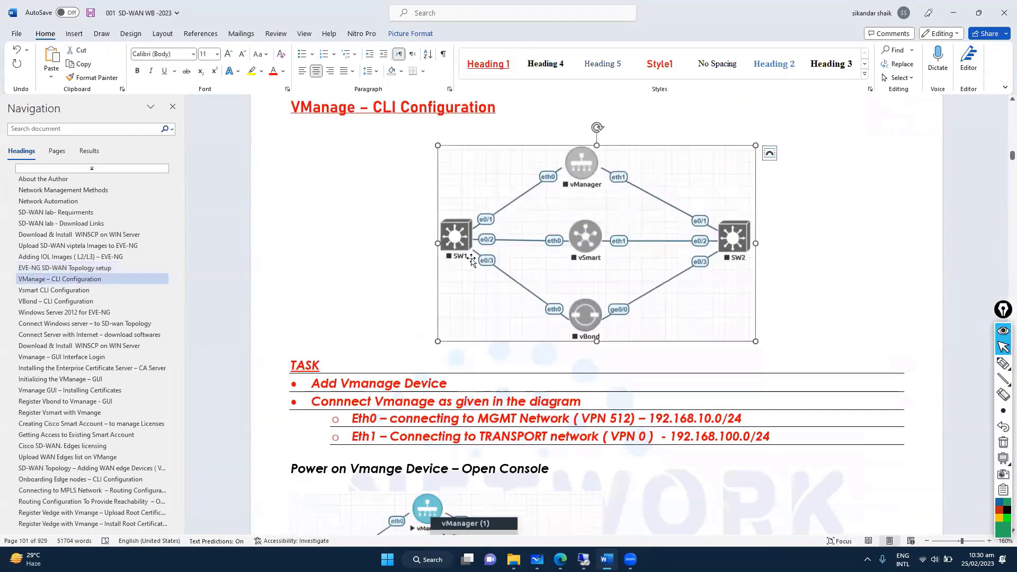
scroll(471, 262, "down", 15)
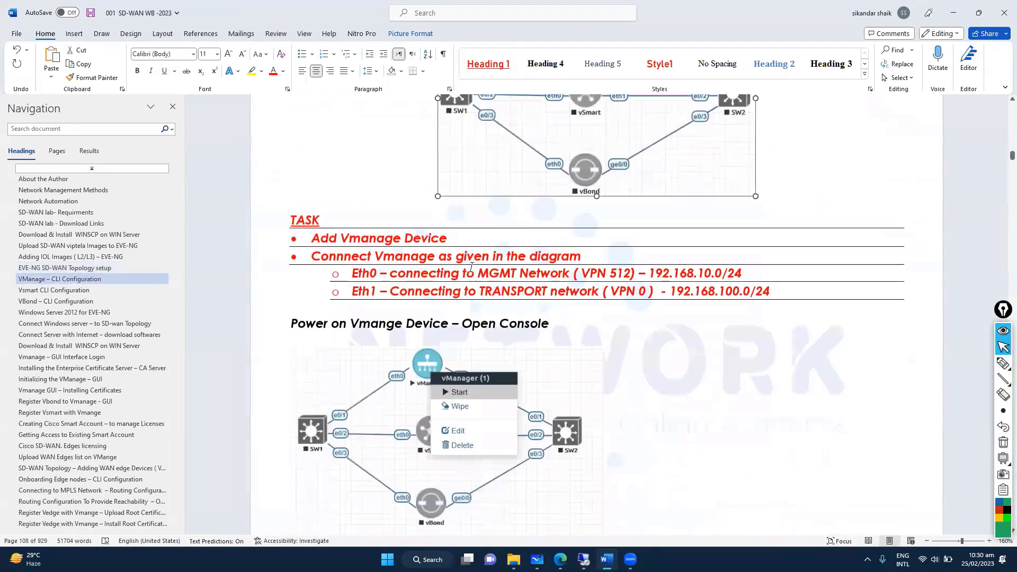
scroll(471, 270, "down", 4)
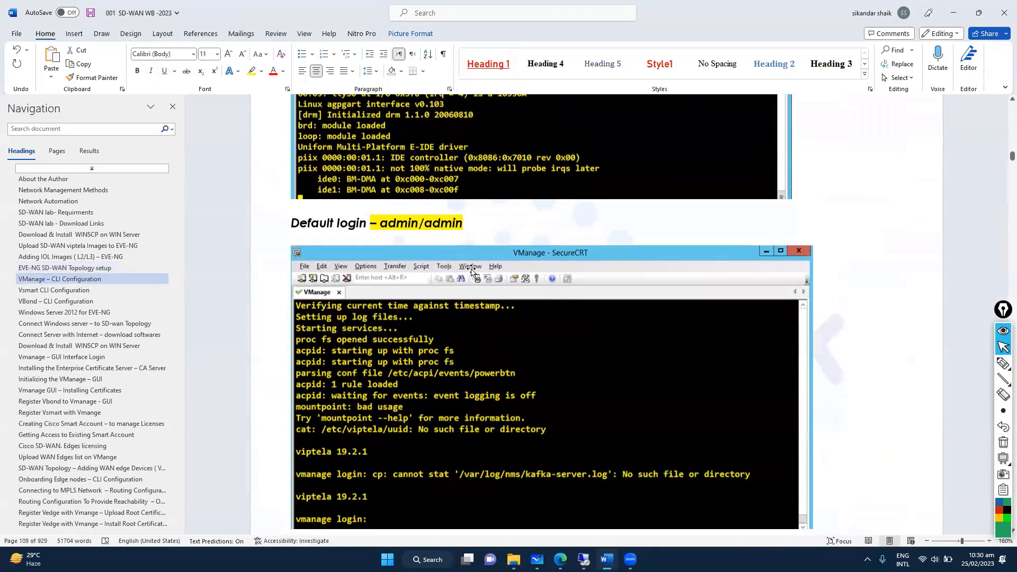
Step: Highlight the Default login line, read past it, and minimise the Word workbook
left_click(379, 221)
left_click_drag(379, 220, 470, 220)
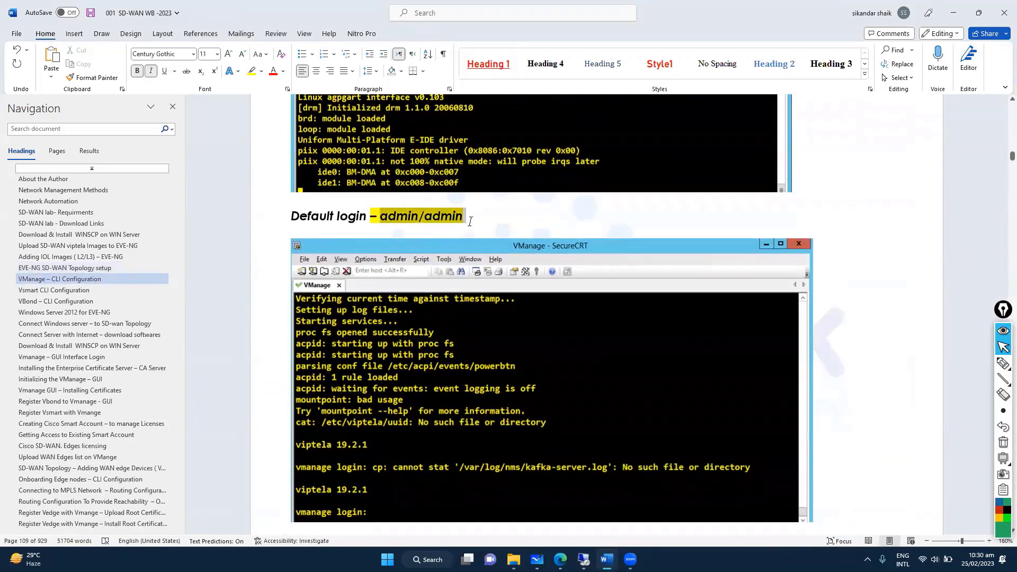
scroll(427, 382, "down", 4)
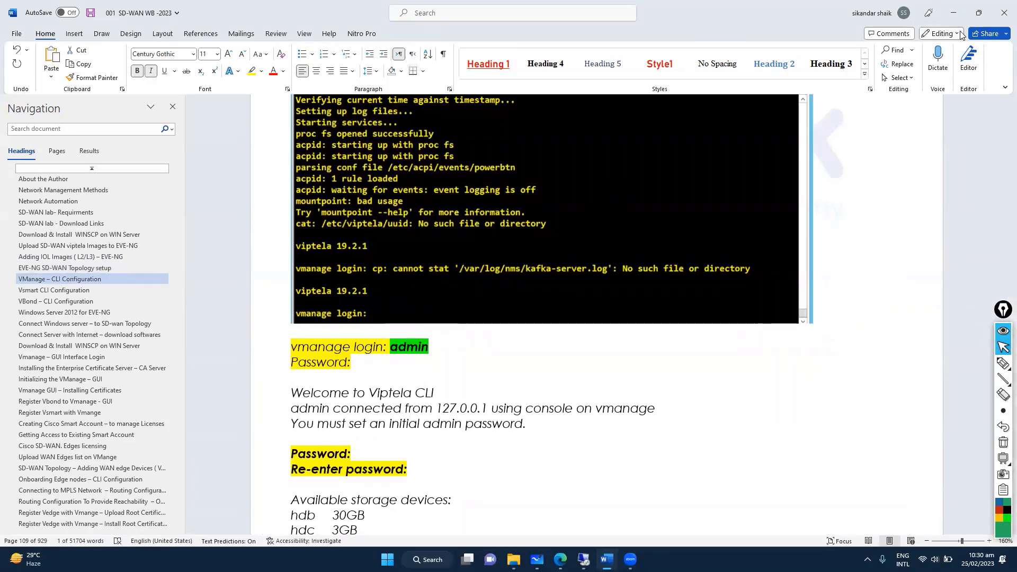
left_click(954, 13)
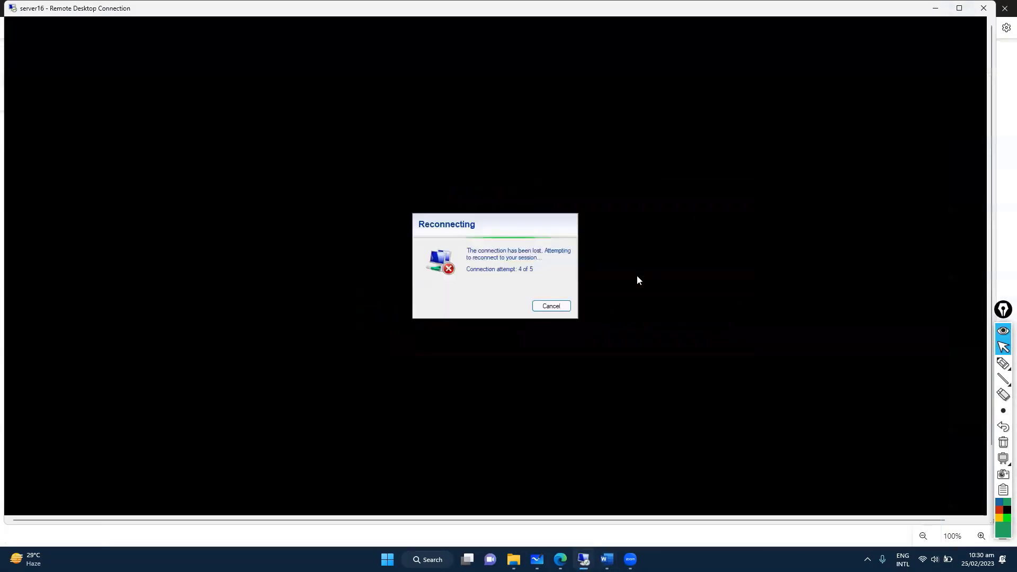
Step: Cancel the stalled reconnection, reopen server16 through Remote Desktop Connection, and show the SW1 console
left_click(549, 306)
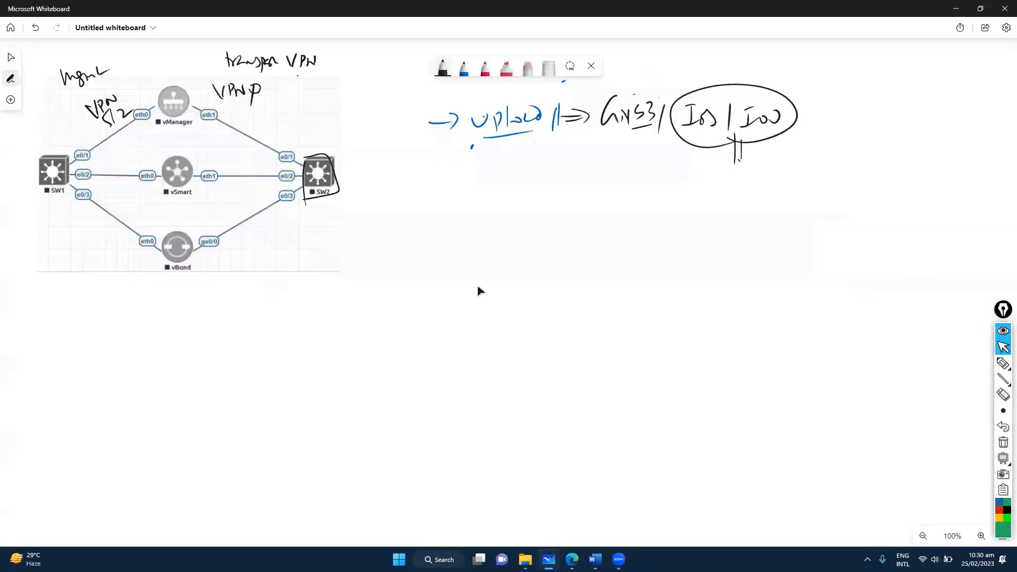
key("super")
type("remote")
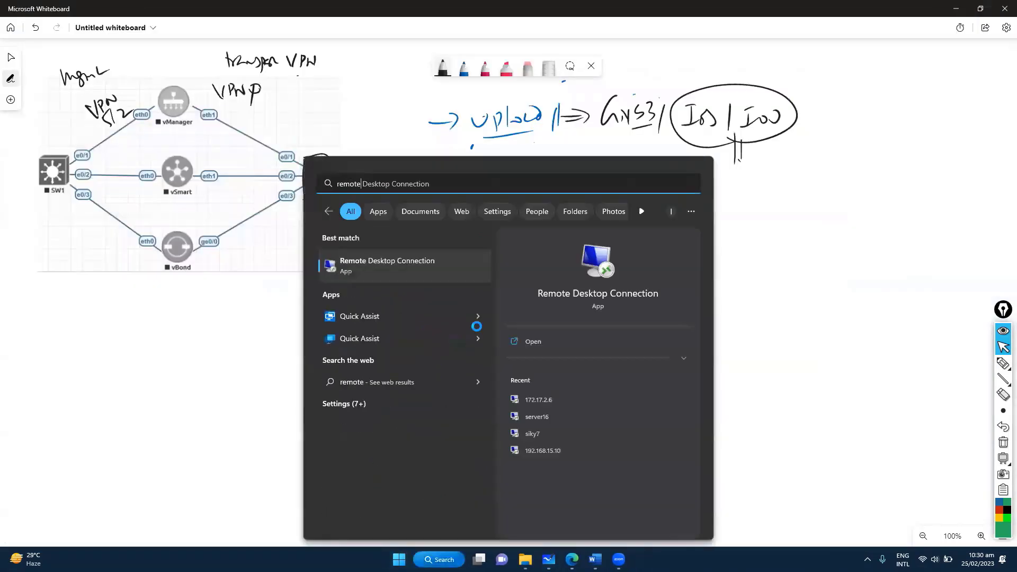
left_click(539, 420)
left_click(613, 276)
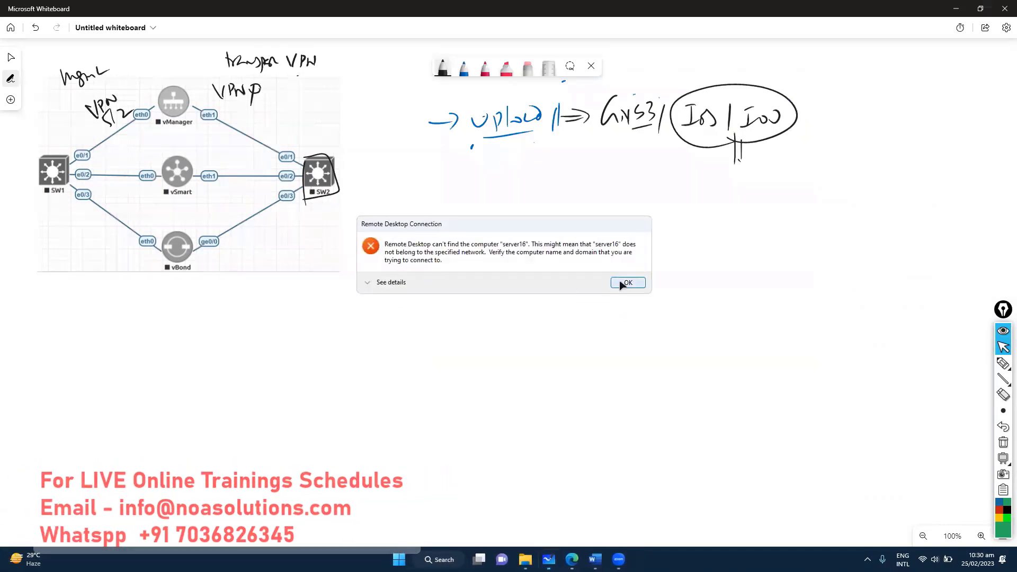
left_click(626, 283)
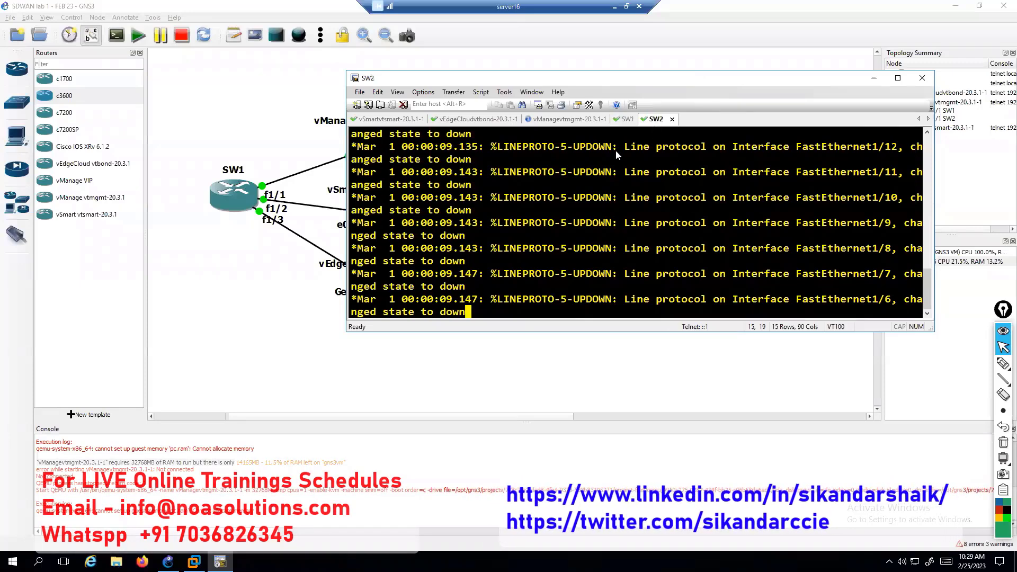
left_click(625, 120)
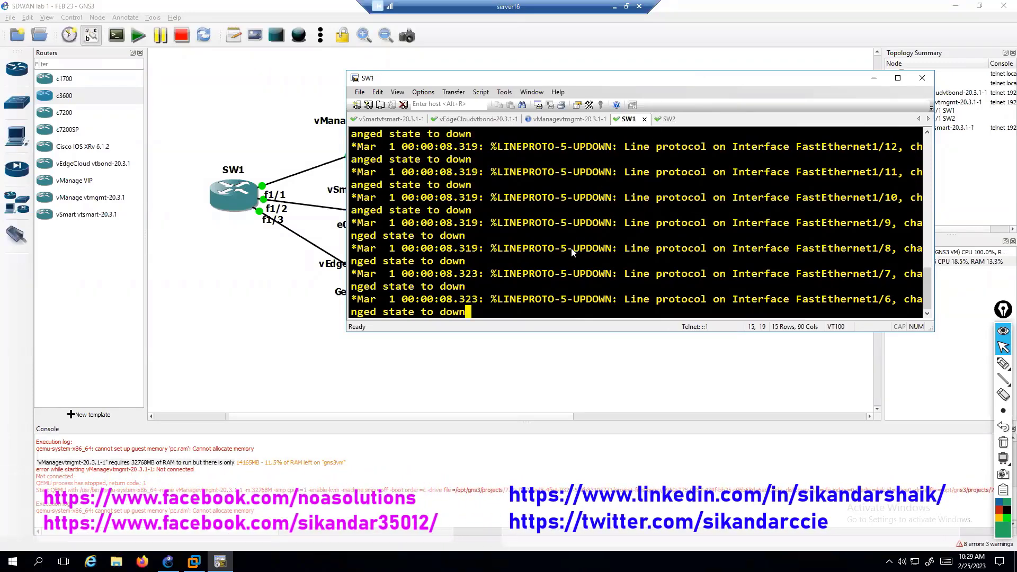